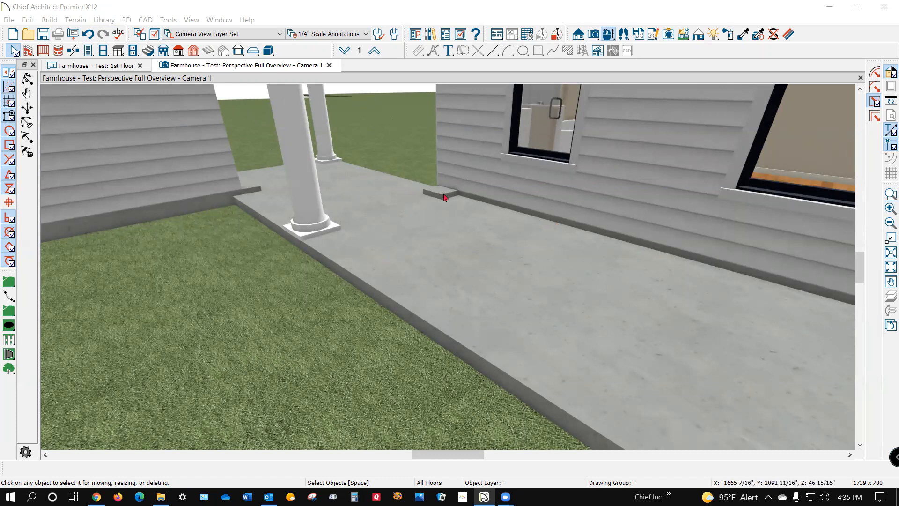
# Step: Select the slab footings protruding at the house and garage corners of the porch slab in the camera view to identify them
pyautogui.click(444, 197)
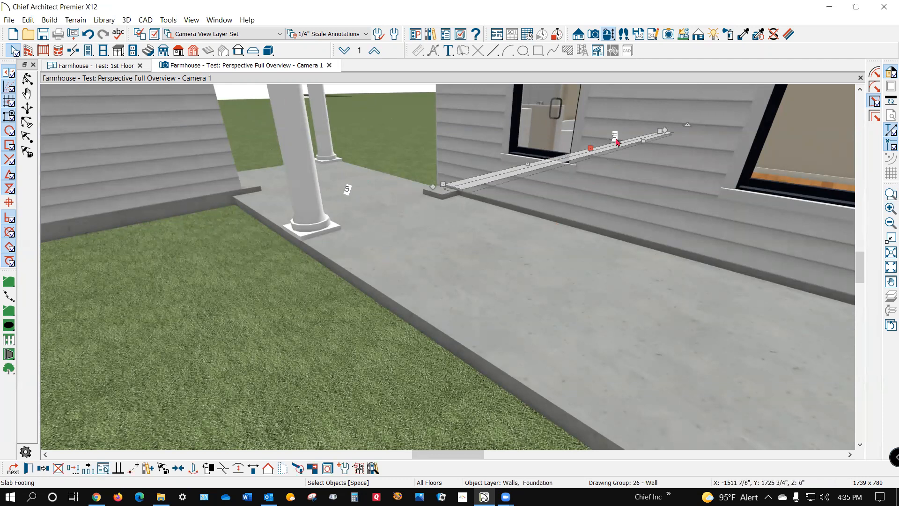
pyautogui.click(249, 189)
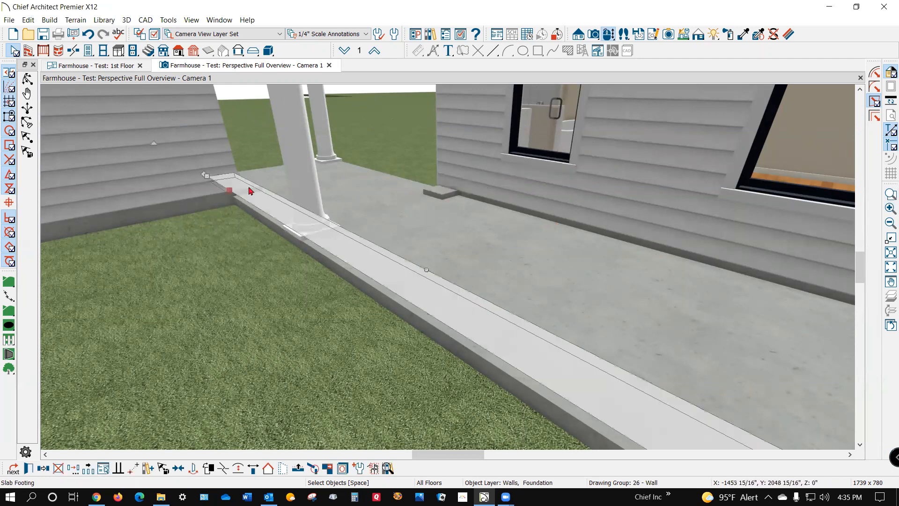
pyautogui.press('Delete')
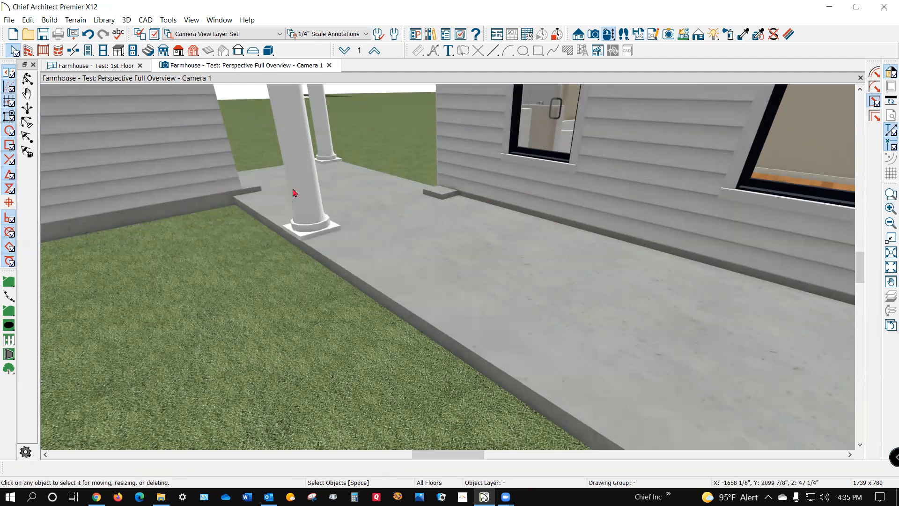
# Step: On the foundation plan, shorten the rear porch slab footing so it ends at the garage's left wall
pyautogui.hotkey('shift', 'j')
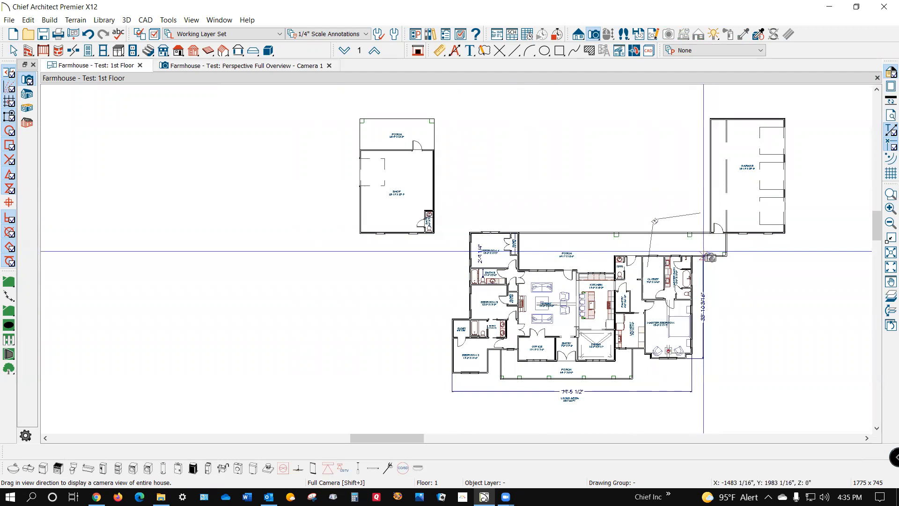
pyautogui.click(344, 50)
pyautogui.scroll(5, 651, 253)
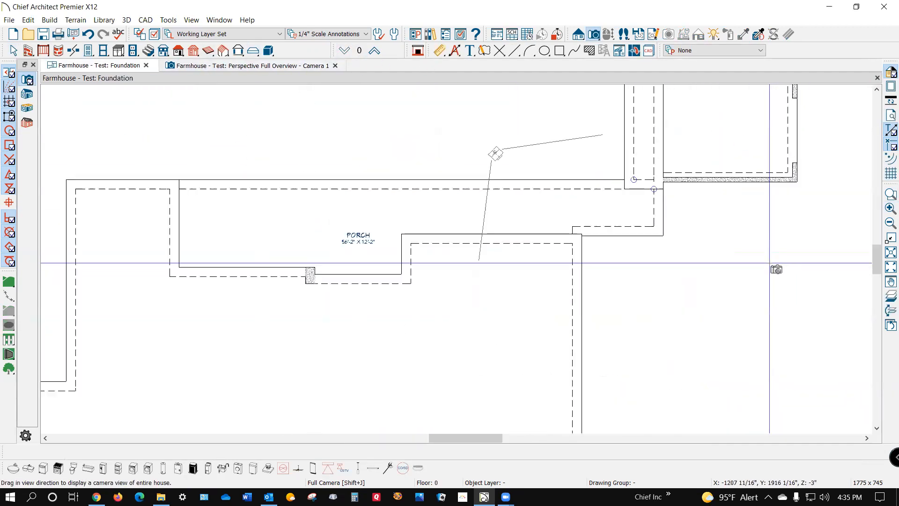
pyautogui.scroll(2, 651, 188)
pyautogui.press('space')
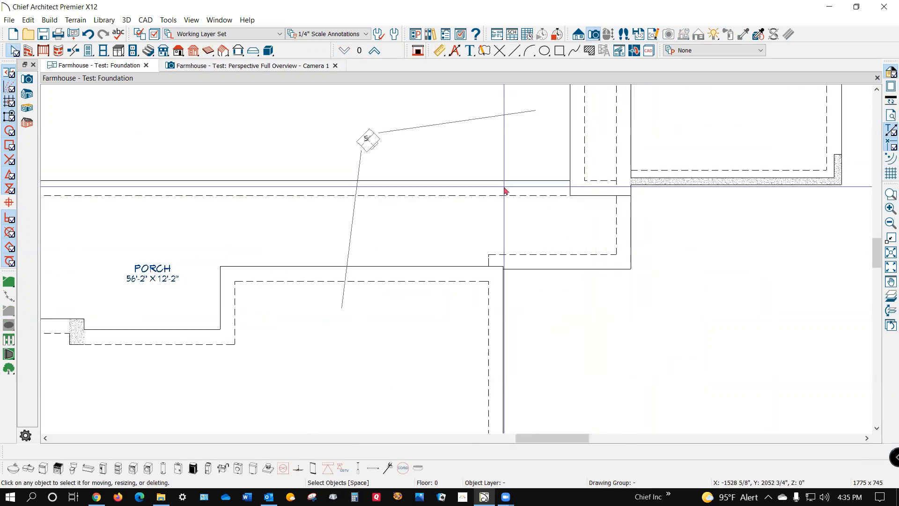
pyautogui.click(505, 190)
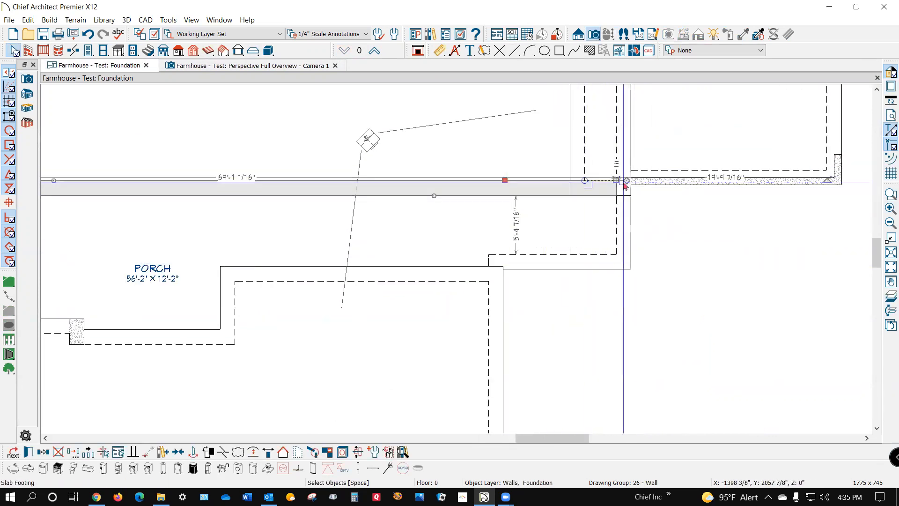
pyautogui.moveTo(624, 183); pyautogui.dragTo(577, 181)
# Step: Extend the garage's lower slab footing to the garage's left corner and check the porch in the camera view
pyautogui.click(657, 180)
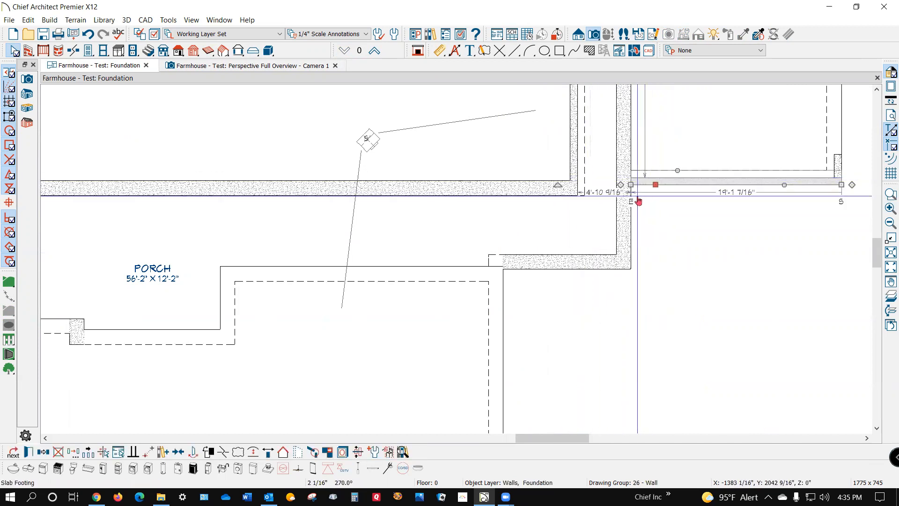
pyautogui.moveTo(608, 183); pyautogui.dragTo(571, 181)
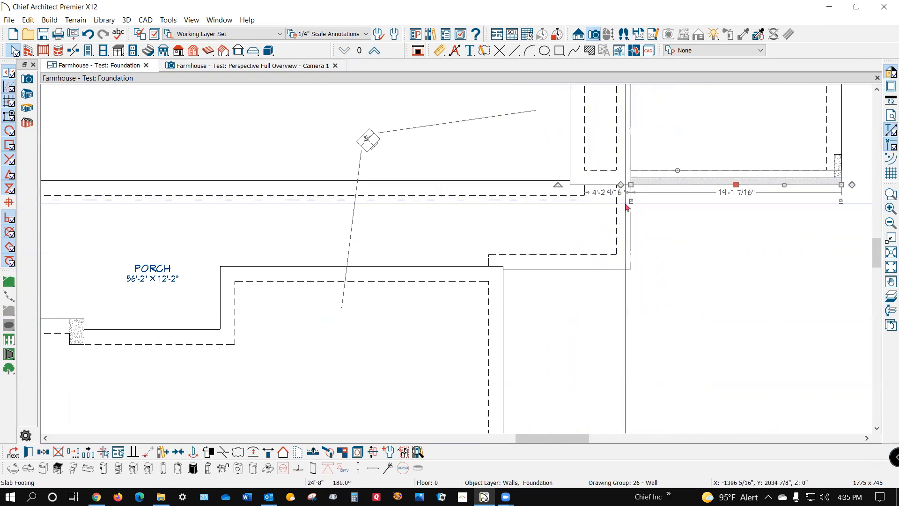
pyautogui.click(660, 231)
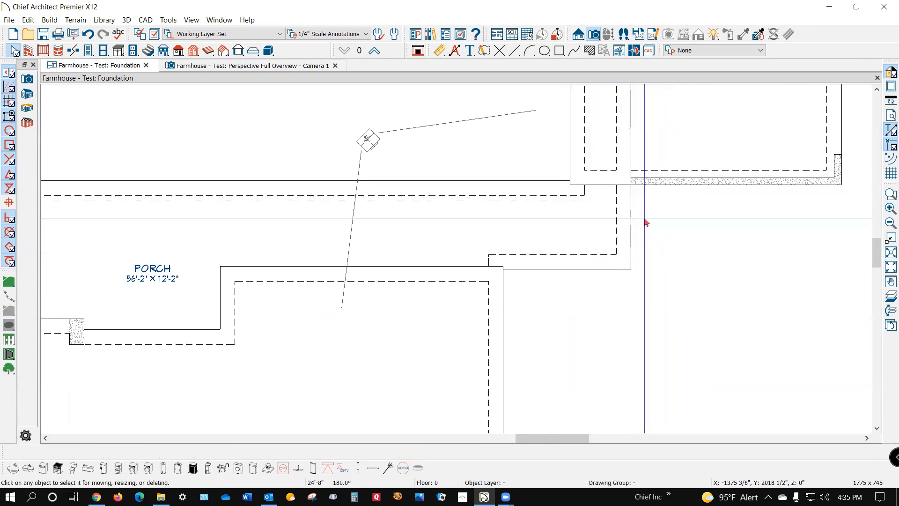
pyautogui.hotkey('ctrl', 'Tab')
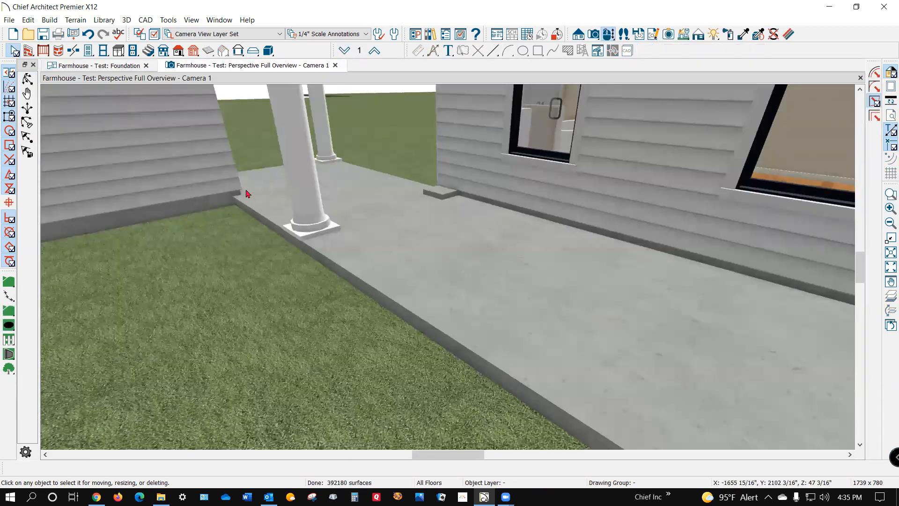
pyautogui.hotkey('ctrl', 'Tab')
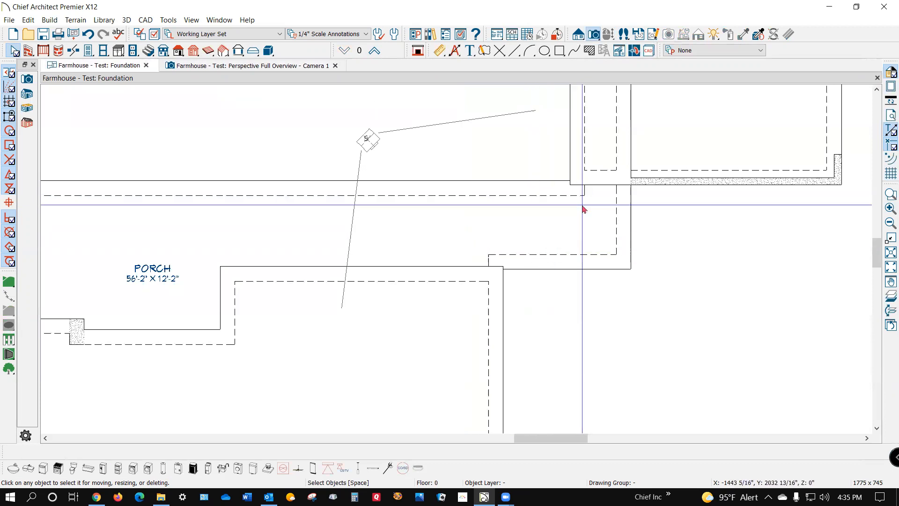
# Step: Try to stretch the lower end of the garage's left slab footing to the lower edge of the porch footing
pyautogui.click(574, 183)
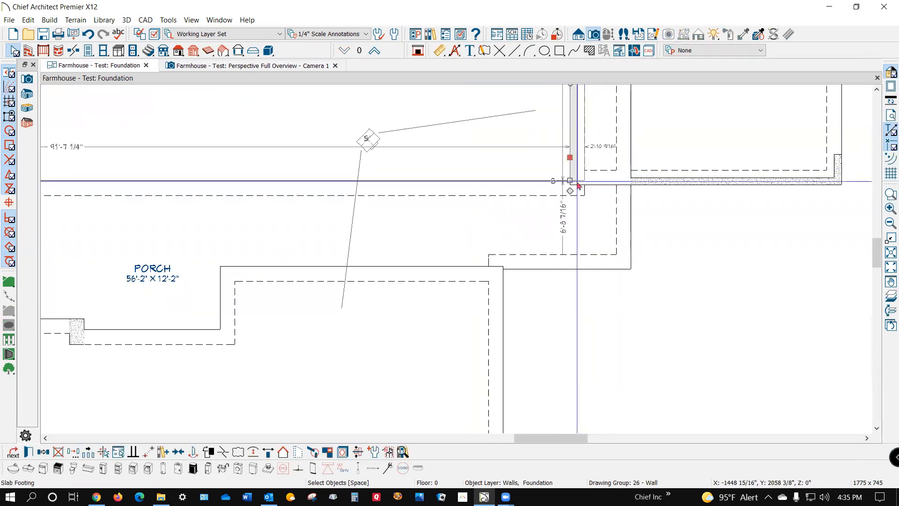
pyautogui.click(571, 181)
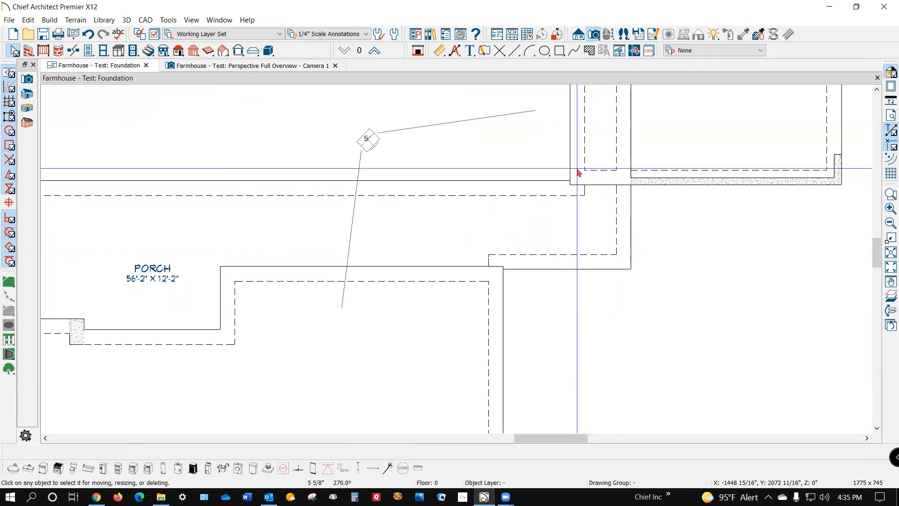
pyautogui.moveTo(570, 180); pyautogui.dragTo(571, 193)
pyautogui.click(596, 225)
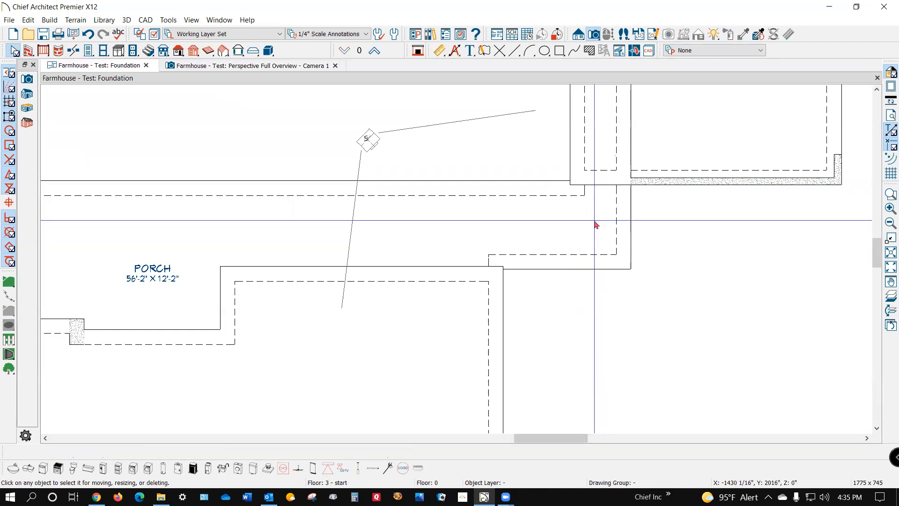
pyautogui.click(574, 195)
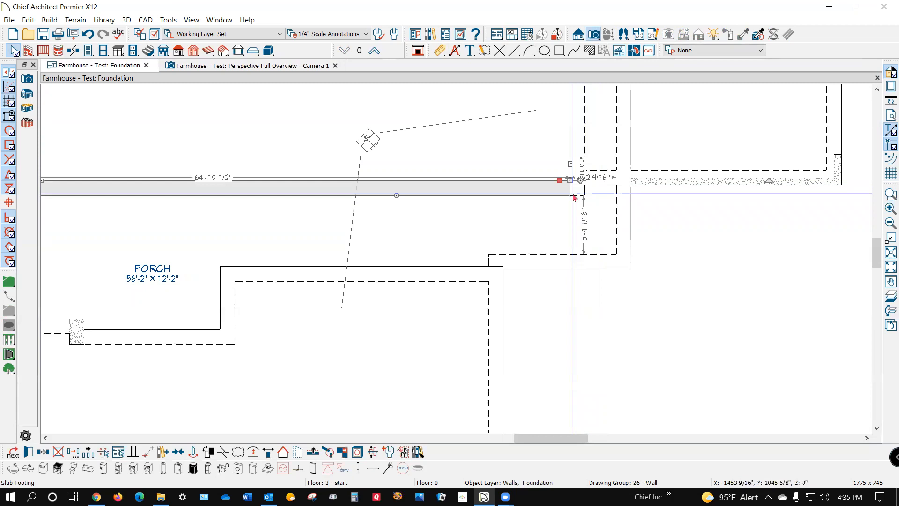
pyautogui.click(574, 197)
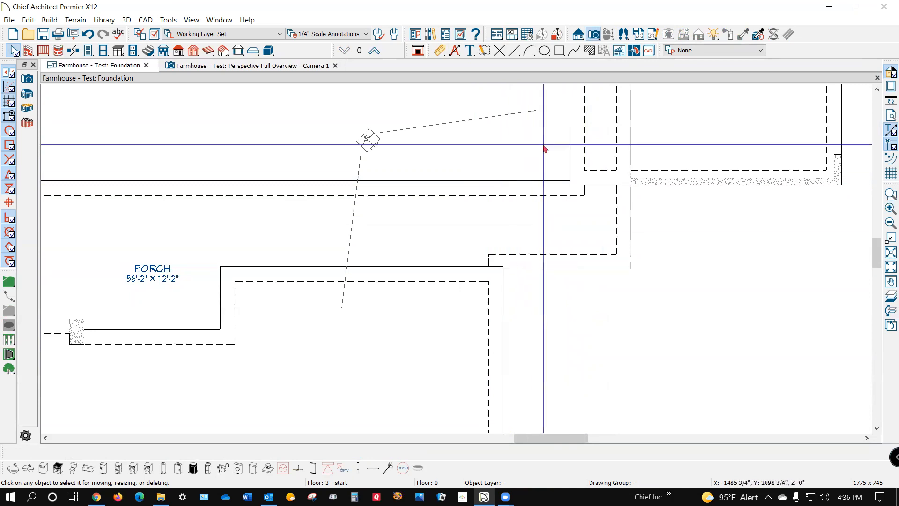
# Step: On the first floor, align the long rear porch railing with the wall above
pyautogui.click(374, 50)
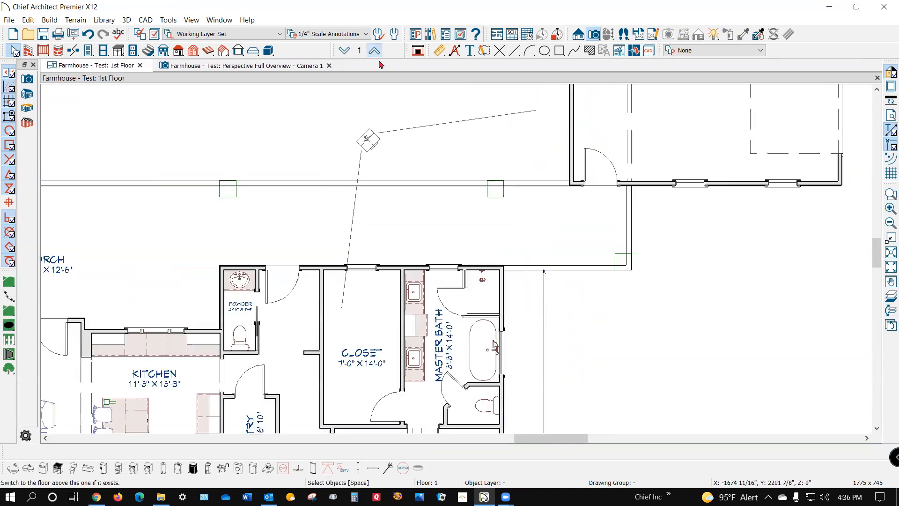
pyautogui.click(544, 268)
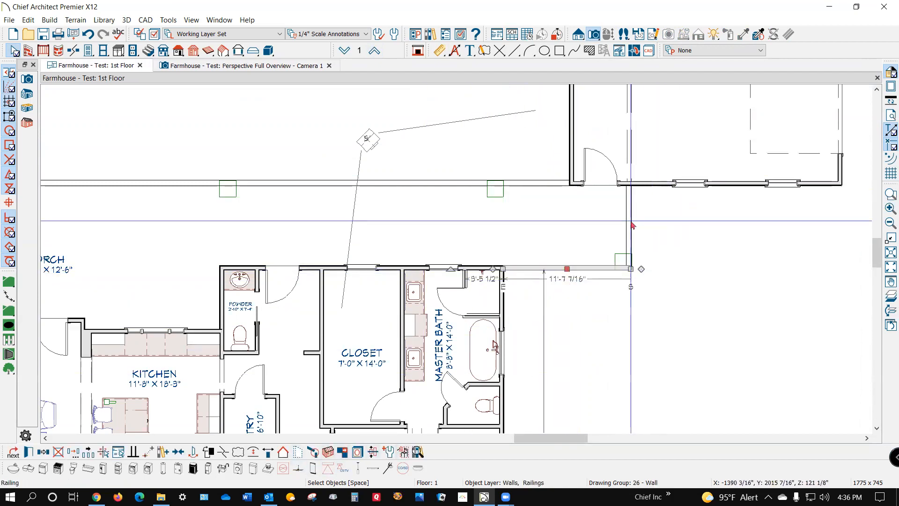
pyautogui.click(632, 226)
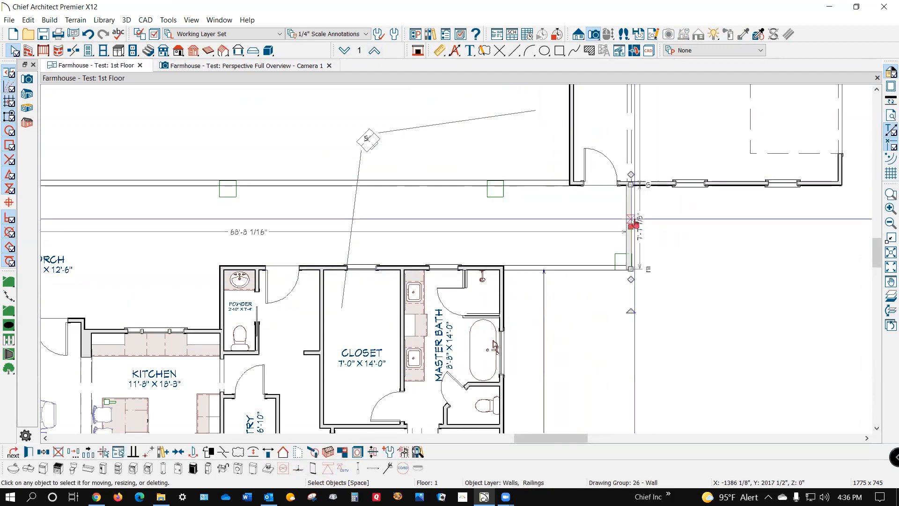
pyautogui.click(524, 180)
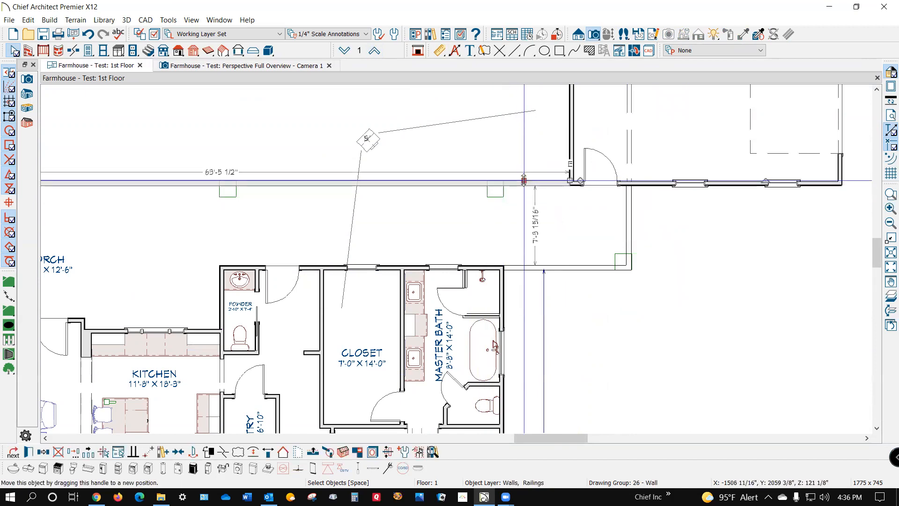
pyautogui.click(313, 452)
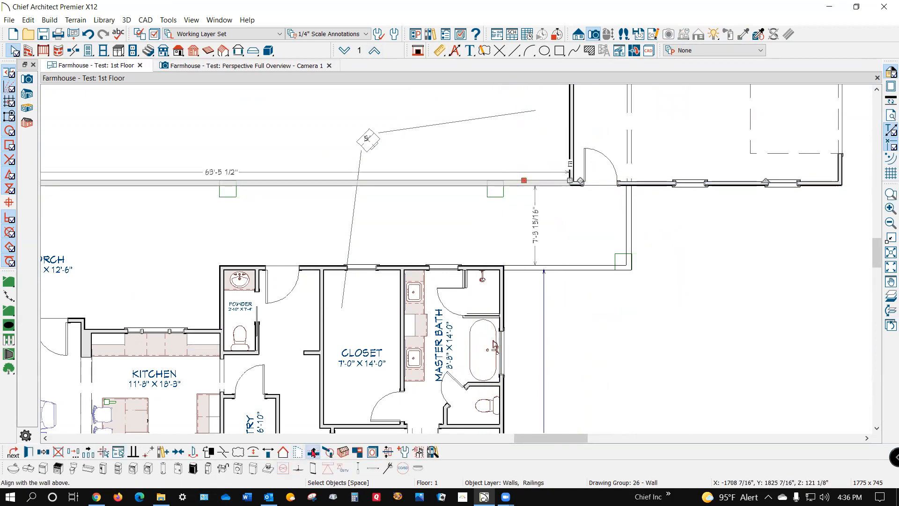
pyautogui.click(556, 373)
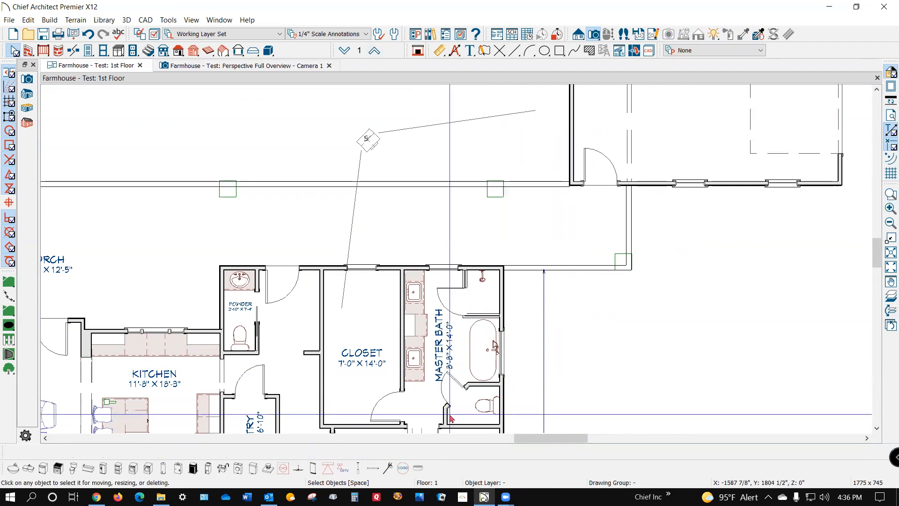
# Step: Align the long rear porch railing on the first floor with the wall below
pyautogui.click(541, 187)
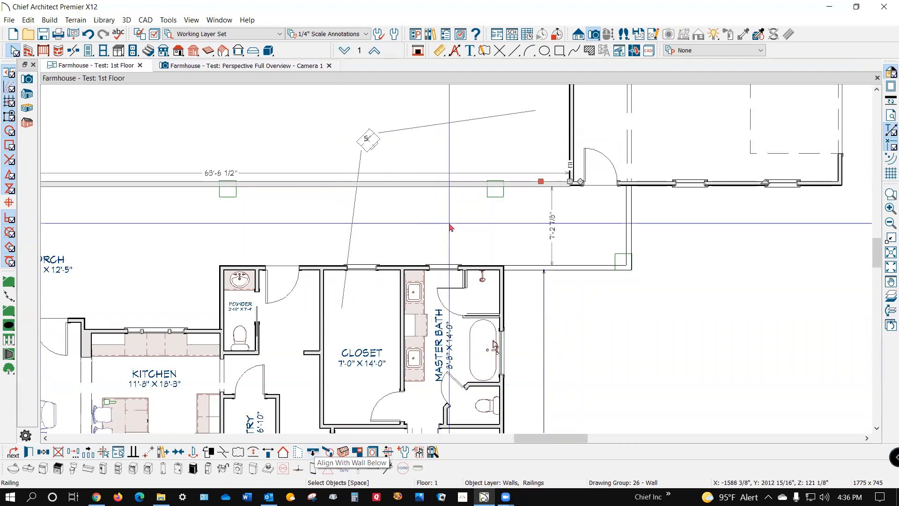
pyautogui.click(329, 447)
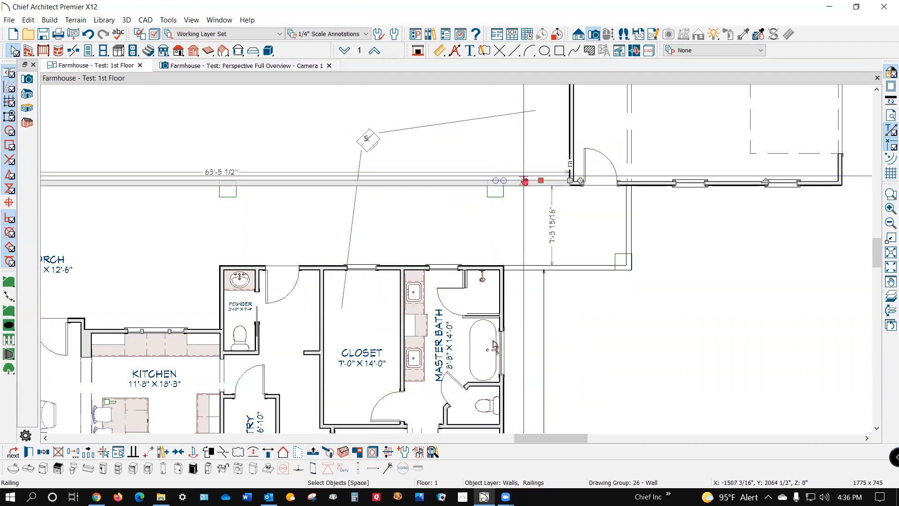
pyautogui.click(518, 141)
# Step: On the second floor, align the long attic wall over the rear porch with the wall below, accepting the change to an automatically generated wall
pyautogui.click(377, 52)
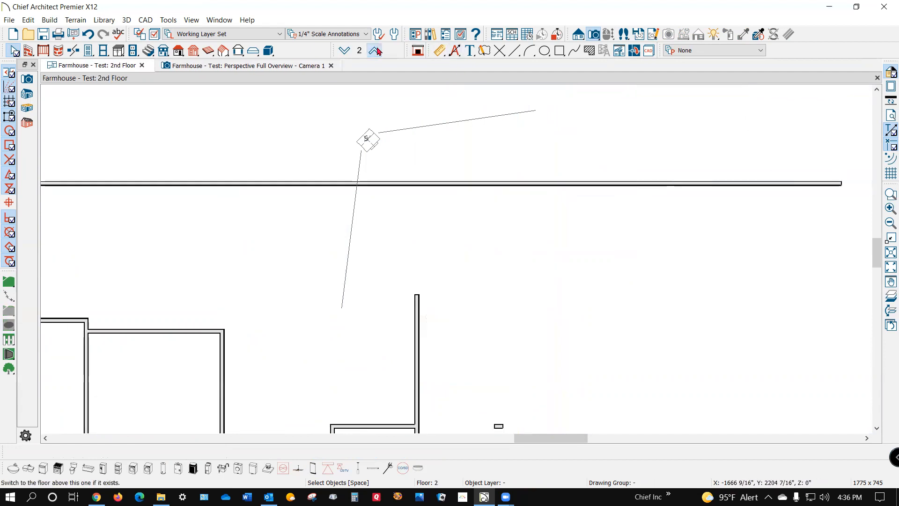
pyautogui.click(517, 184)
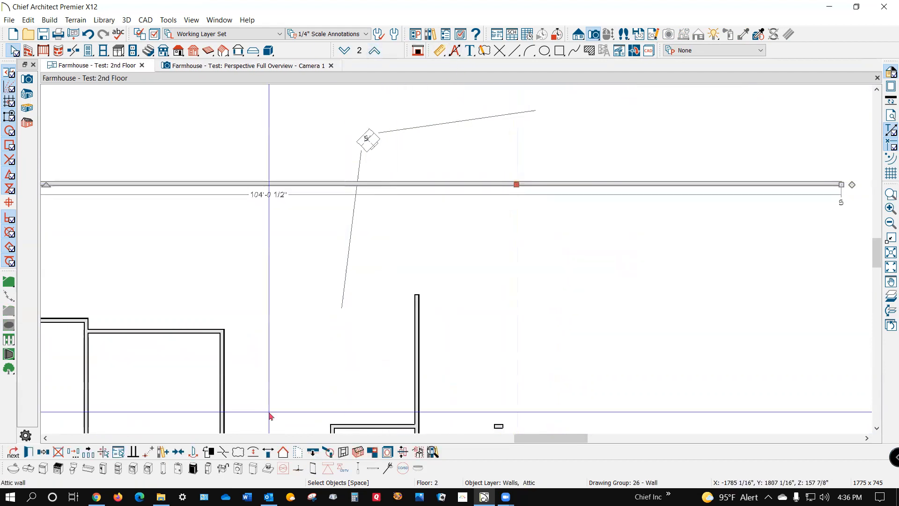
pyautogui.click(311, 452)
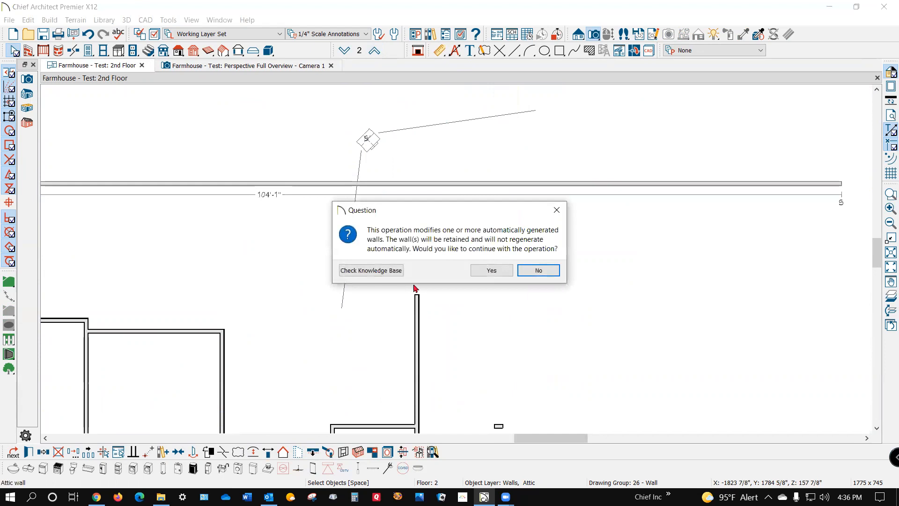
pyautogui.click(492, 270)
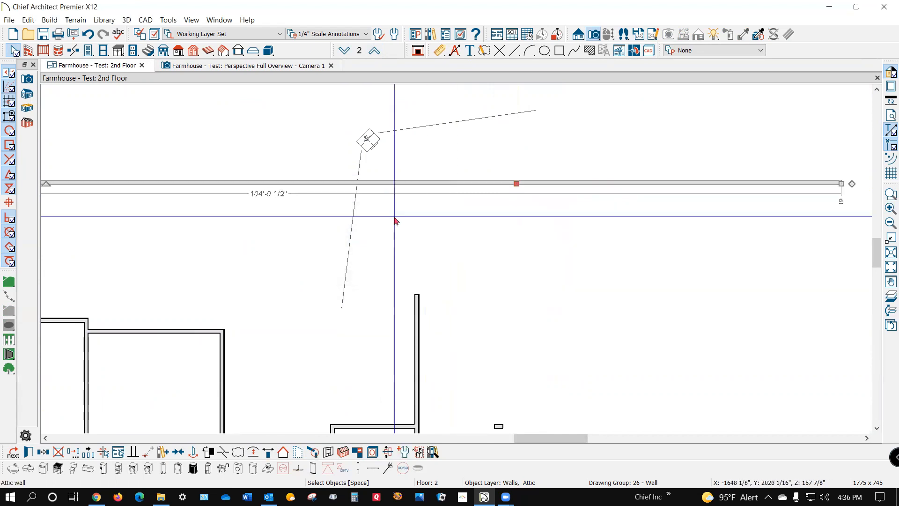
# Step: Review the porch on the first floor and foundation plans, and identify the slab footing protruding at the house corner in the camera view
pyautogui.click(347, 51)
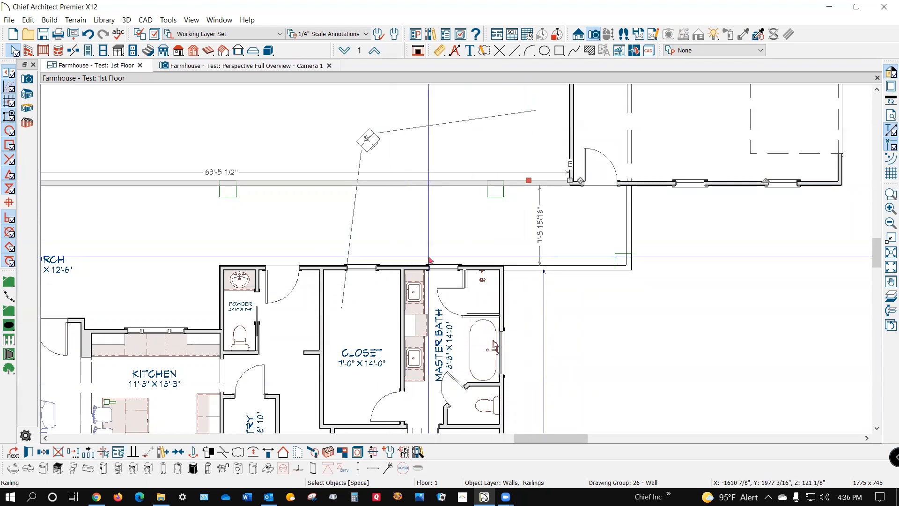
pyautogui.click(344, 51)
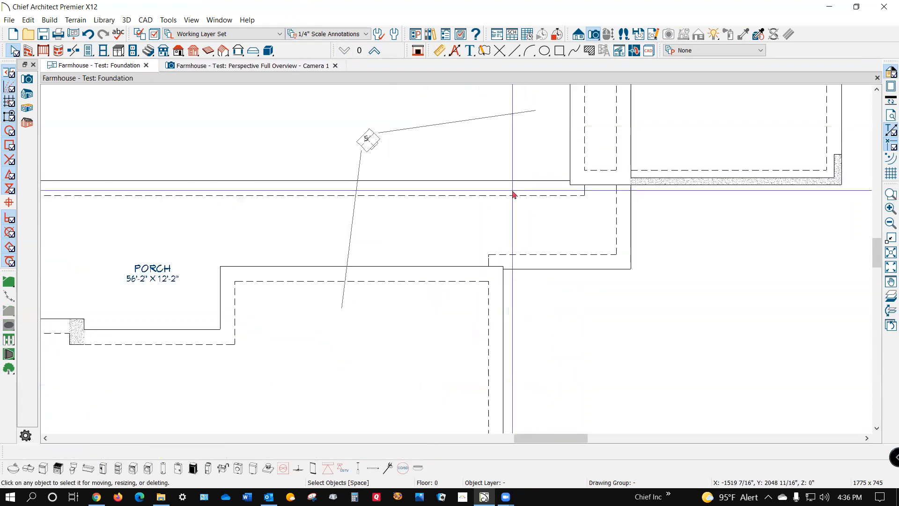
pyautogui.click(464, 199)
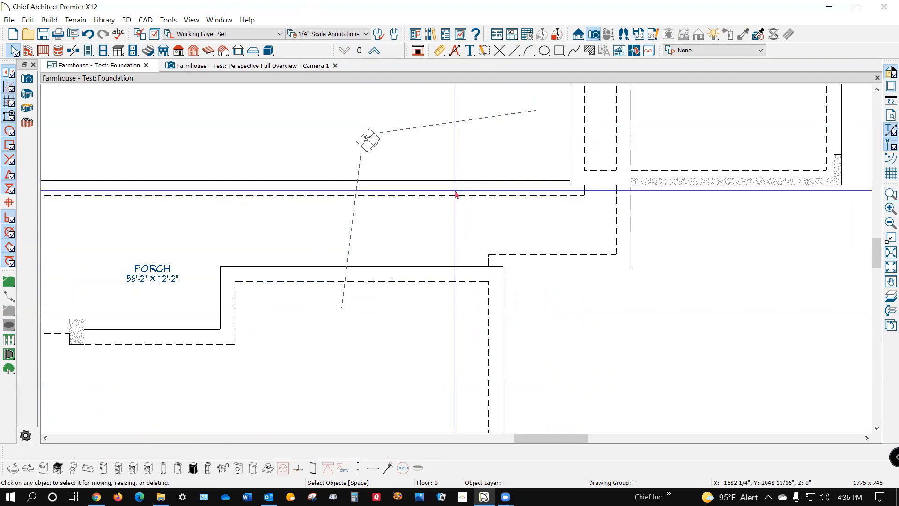
pyautogui.hotkey('ctrl', 'Tab')
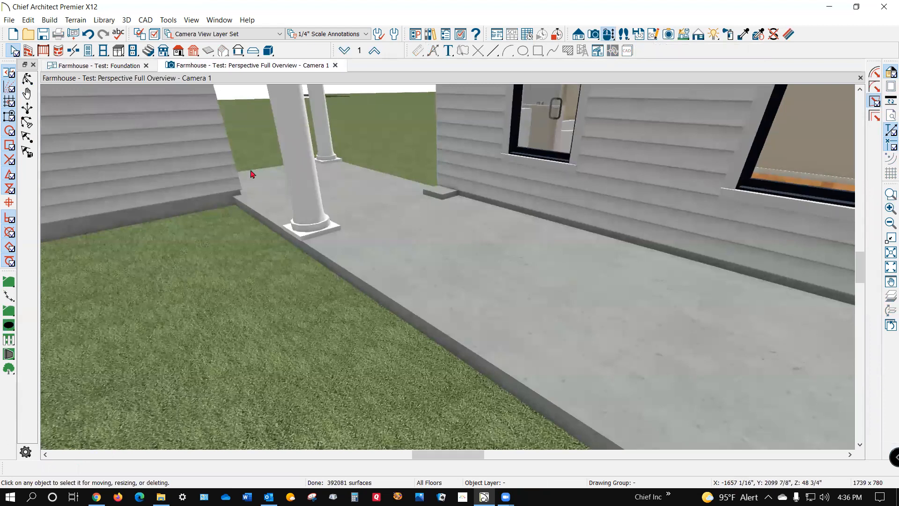
pyautogui.click(440, 196)
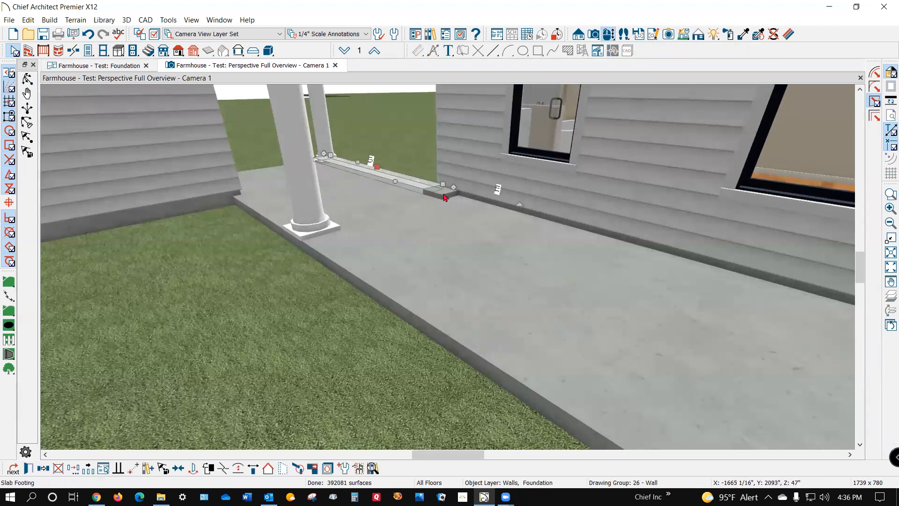
pyautogui.hotkey('ctrl', 'Tab')
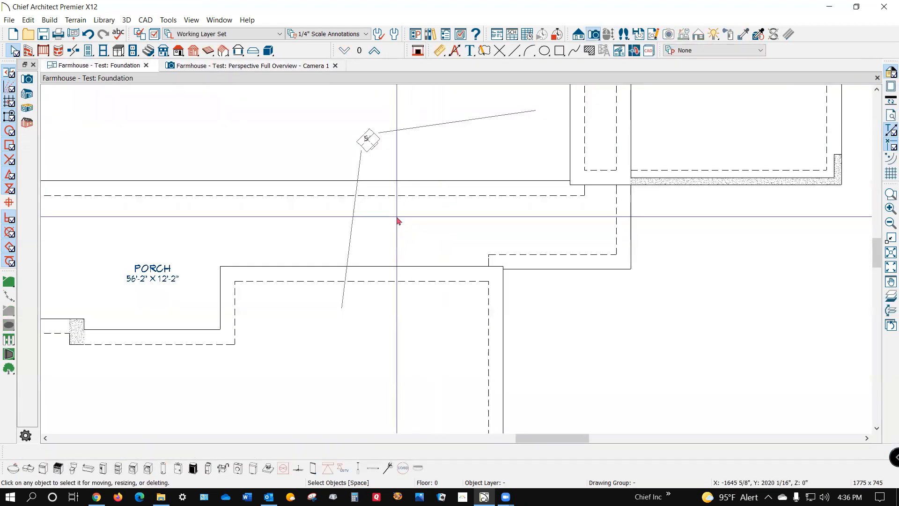
# Step: Try shifting the short foundation wall at the porch end outward until its inner edge aligns with the house foundation's outer face, and check the corner in 3D
pyautogui.hotkey('ctrl', 'Tab')
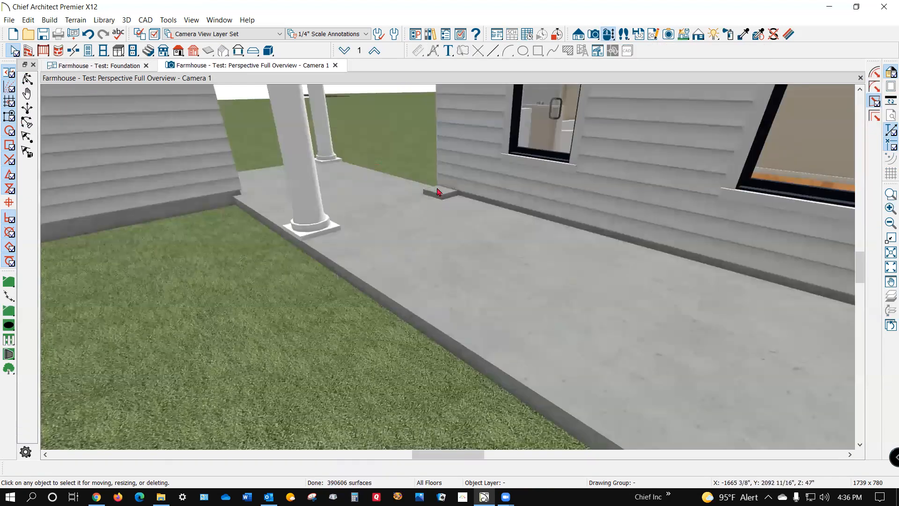
pyautogui.hotkey('ctrl', 'Tab')
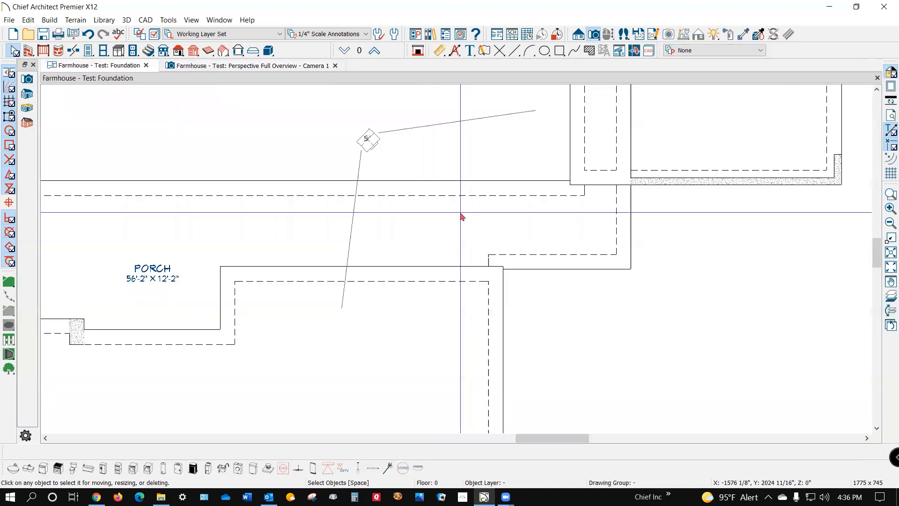
pyautogui.click(533, 264)
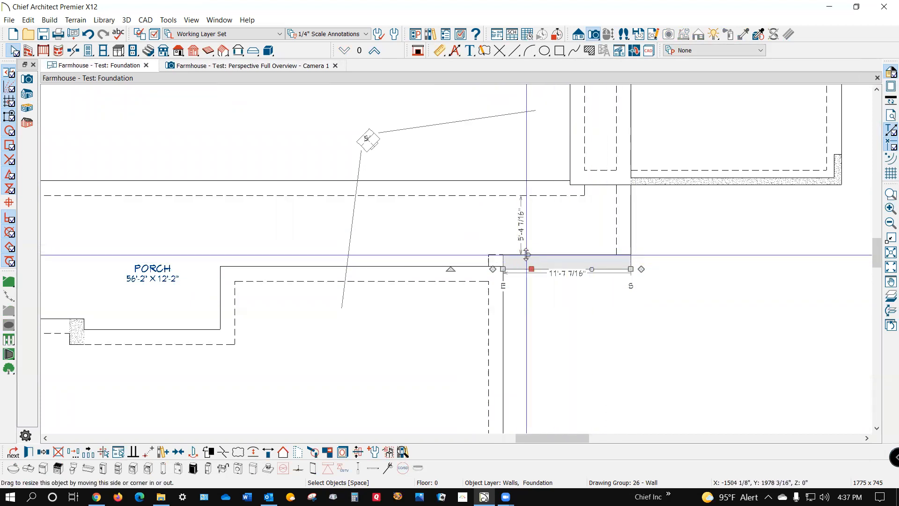
pyautogui.moveTo(526, 254)
pyautogui.mouseDown()
pyautogui.moveTo(525, 276)
pyautogui.moveTo(525, 260)
pyautogui.mouseUp()
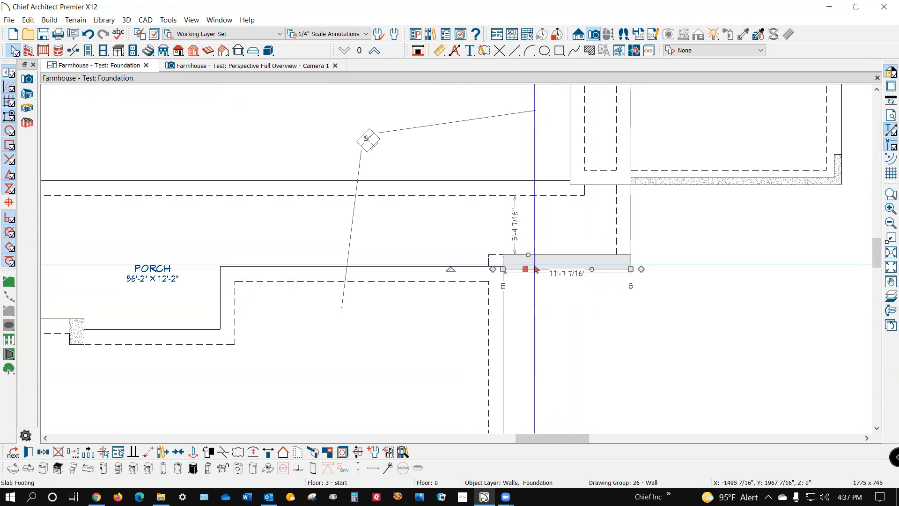
pyautogui.moveTo(528, 255); pyautogui.dragTo(537, 284)
pyautogui.click(563, 247)
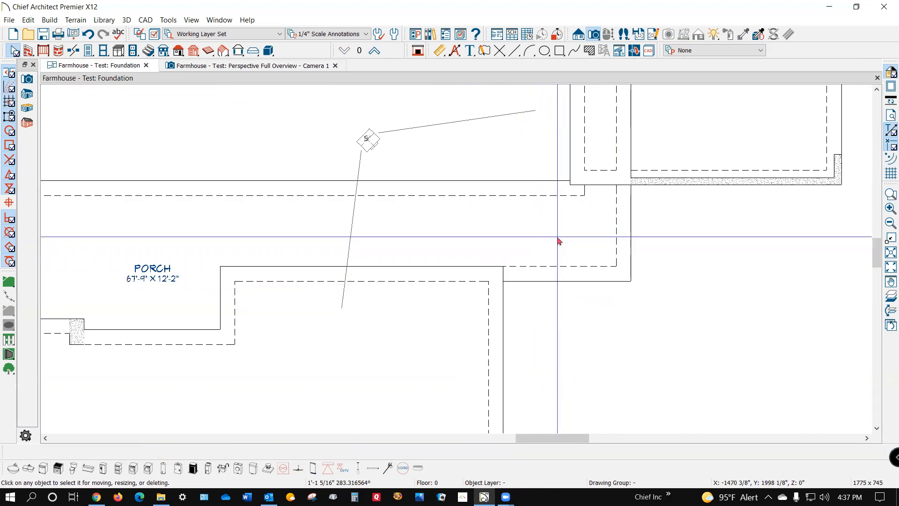
pyautogui.hotkey('ctrl', 'Tab')
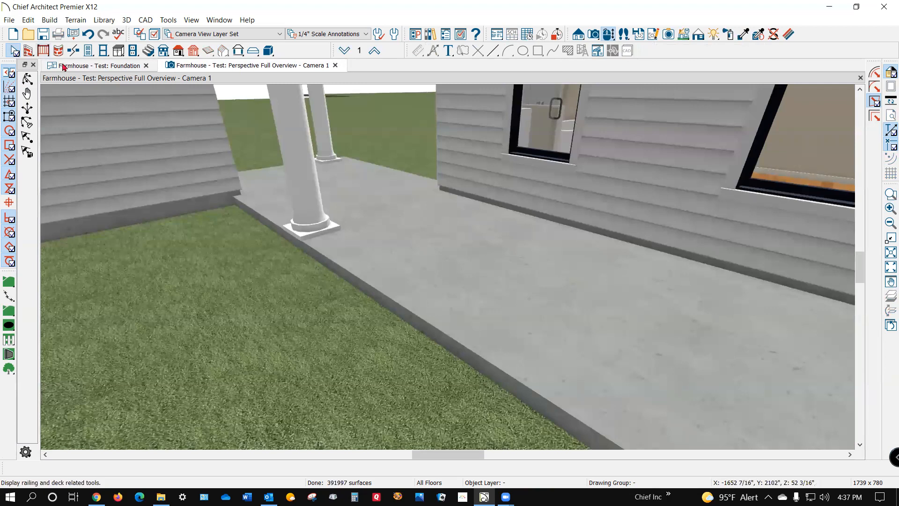
pyautogui.moveTo(217, 140); pyautogui.dragTo(443, 235)
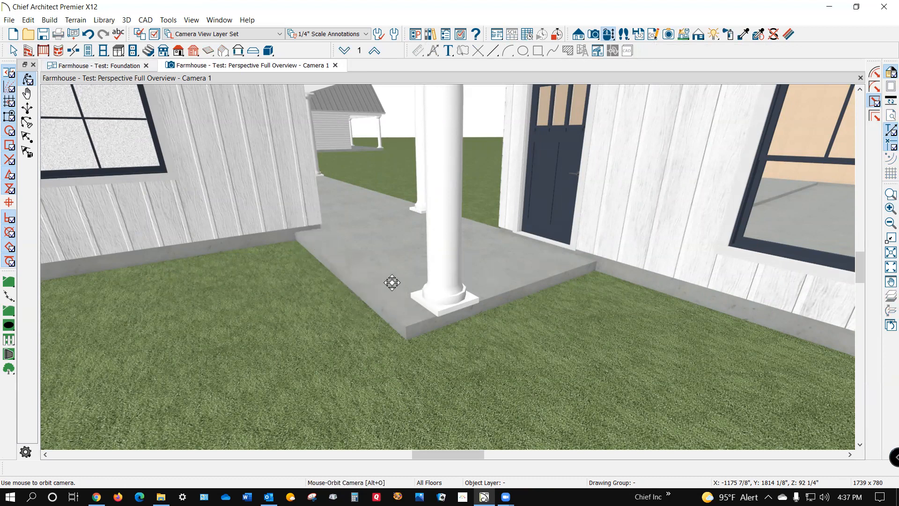
# Step: Try aligning the outer edge of the short porch-end foundation wall with the house foundation's outer face, and inspect the corner in the camera view
pyautogui.hotkey('ctrl', 'Tab')
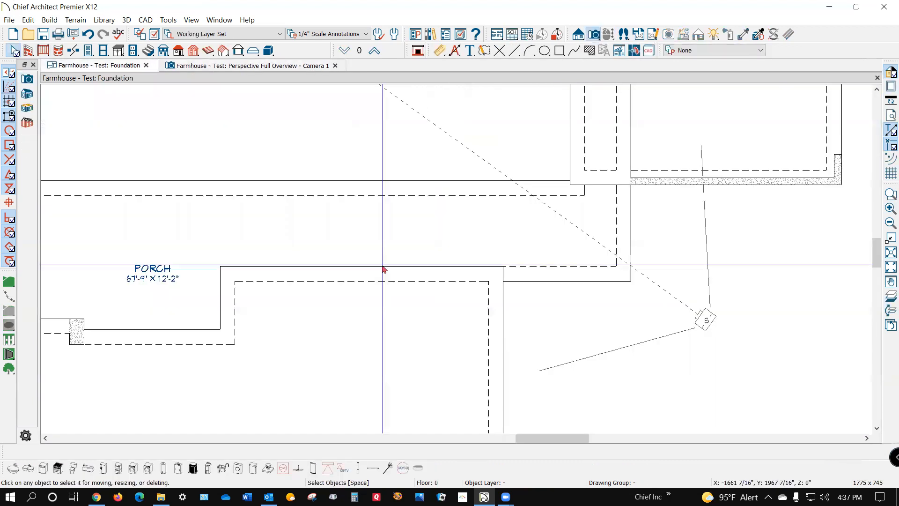
pyautogui.click(568, 281)
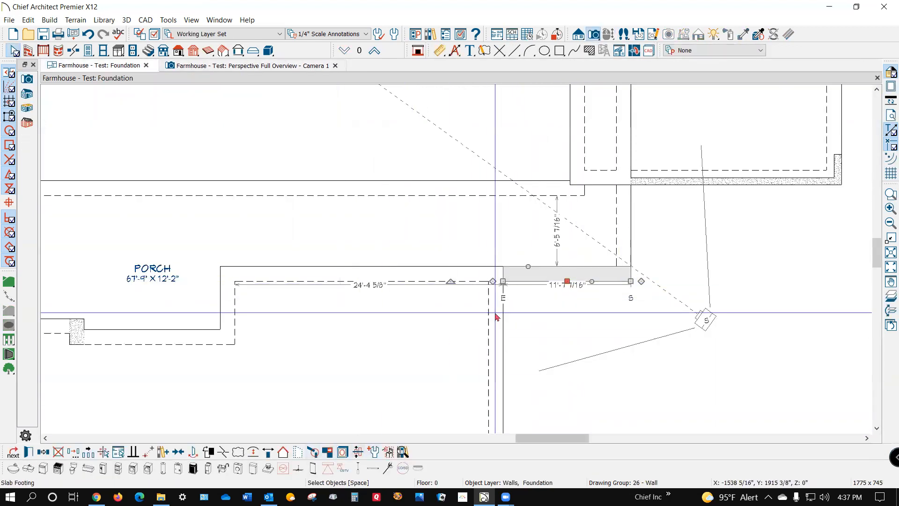
pyautogui.moveTo(565, 283); pyautogui.dragTo(566, 271)
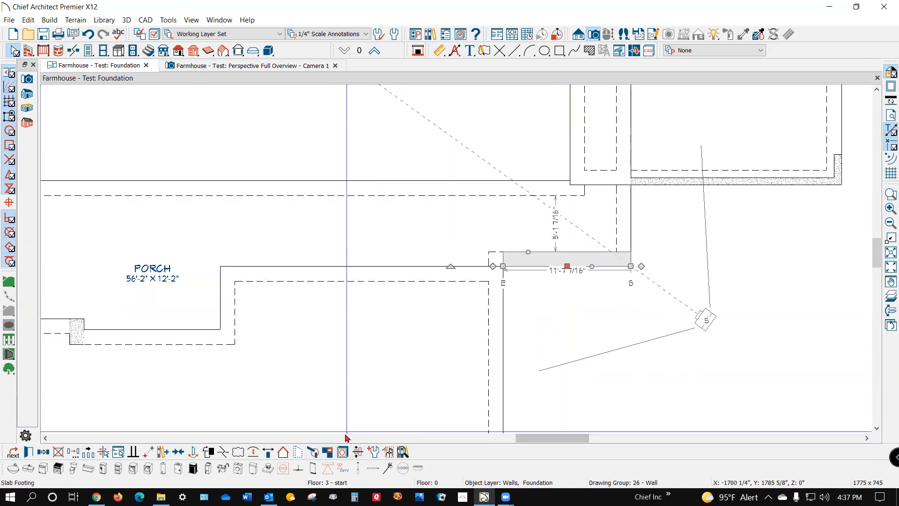
pyautogui.click(444, 369)
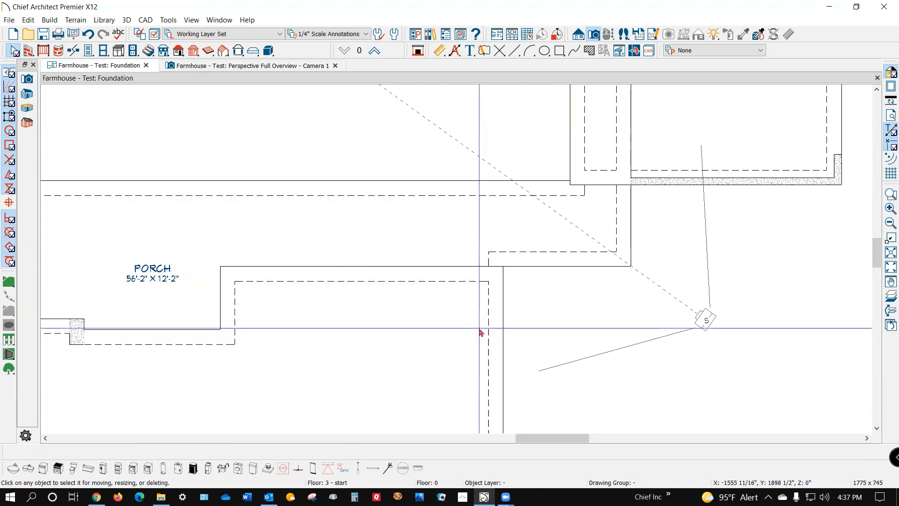
pyautogui.hotkey('ctrl', 'Tab')
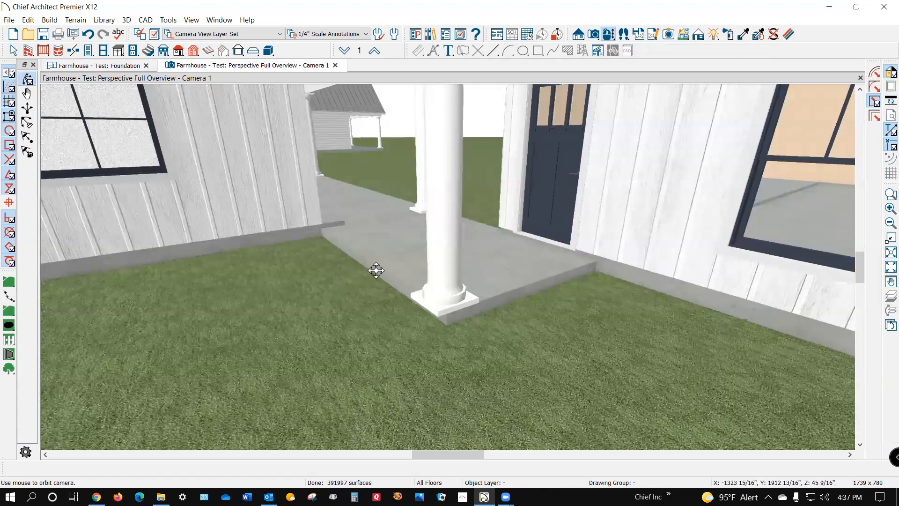
pyautogui.scroll(5, 339, 235)
pyautogui.scroll(-4, 339, 235)
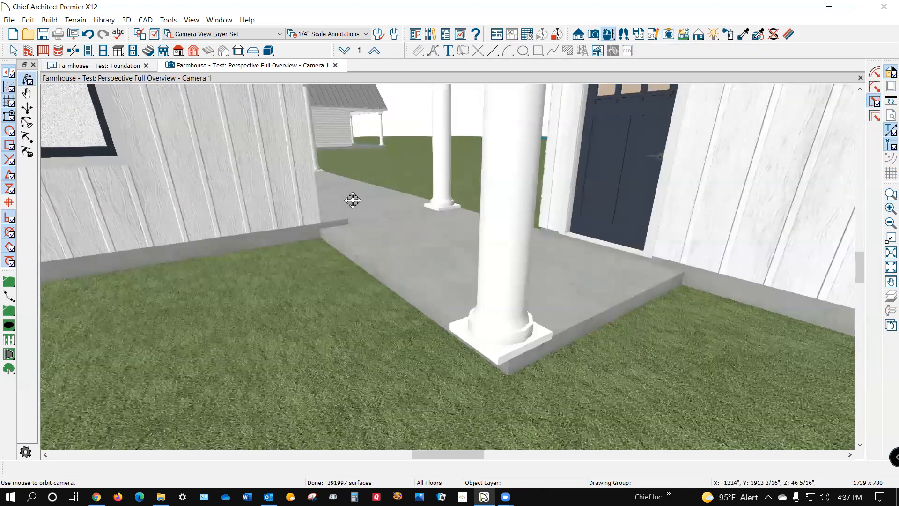
# Step: Delete the short foundation wall between the house corner and the porch end, and check the porch in the camera view
pyautogui.hotkey('ctrl', 'Tab')
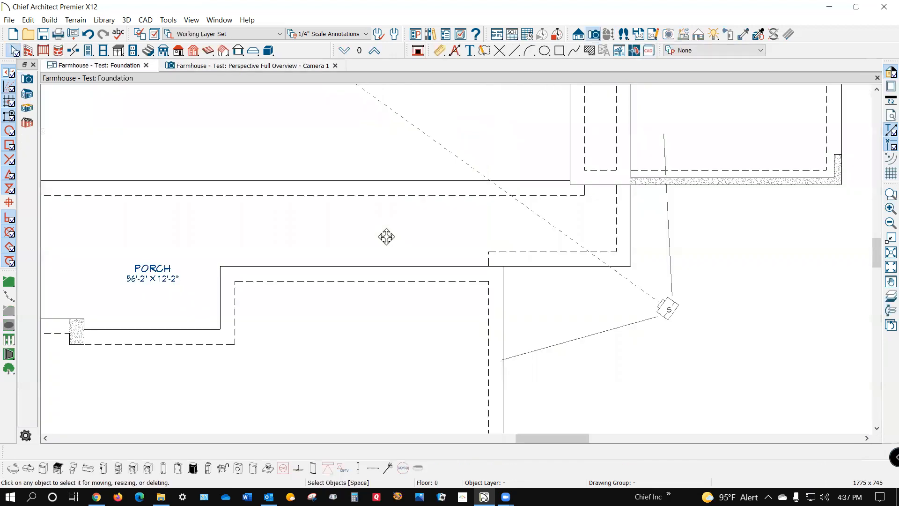
pyautogui.click(543, 266)
pyautogui.moveTo(534, 266); pyautogui.dragTo(536, 266)
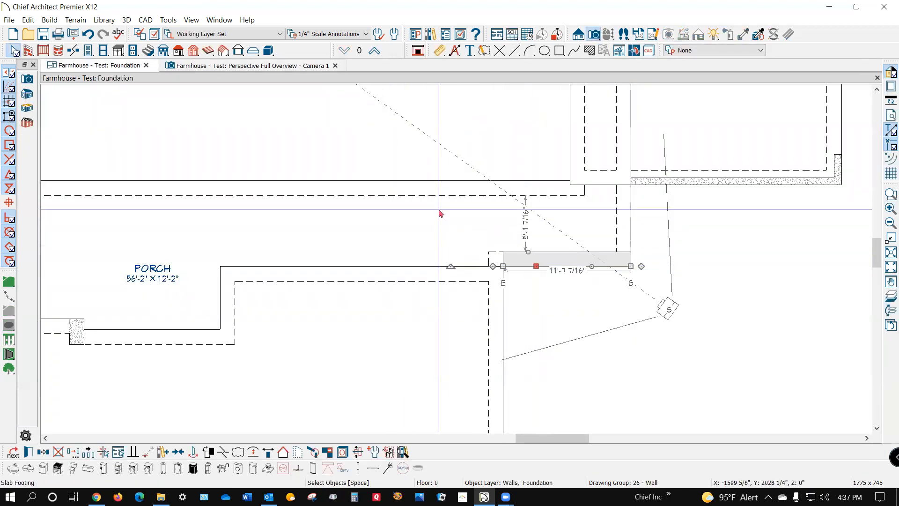
pyautogui.press('Delete')
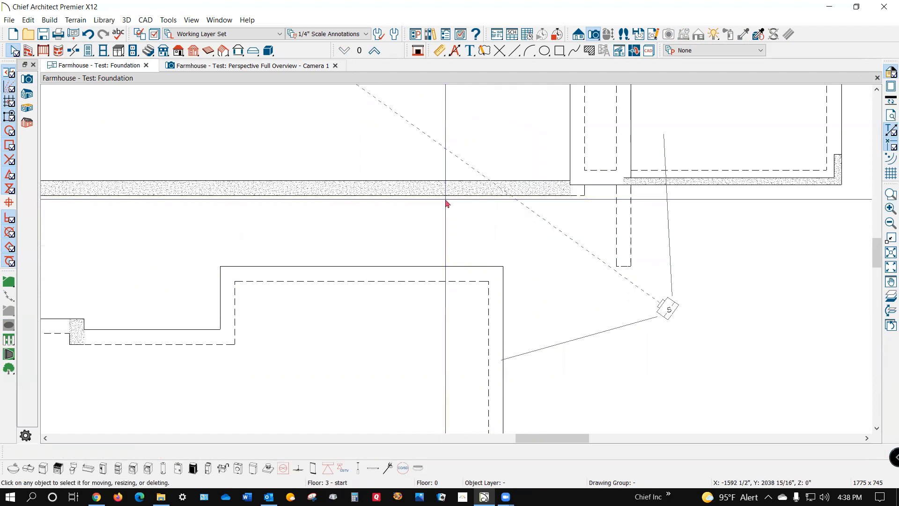
pyautogui.hotkey('ctrl', 'Tab')
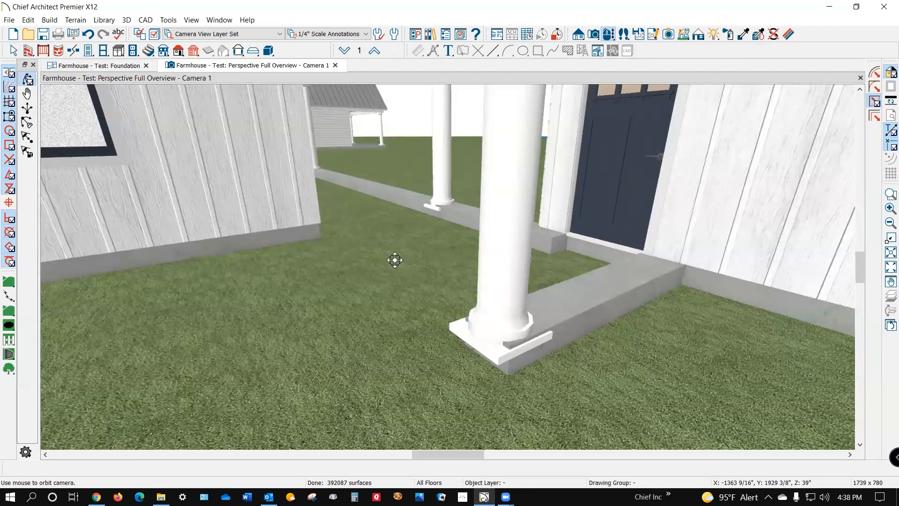
# Step: Turn off Floor Supplied by the Foundation Room Below for the first-floor Porch room, and check the porch slab in the camera view
pyautogui.hotkey('ctrl', 'Tab')
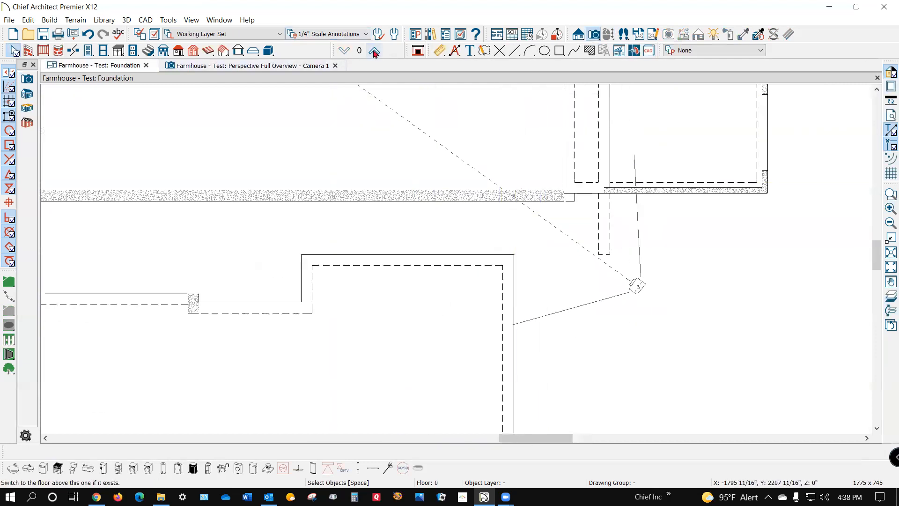
pyautogui.click(374, 51)
pyautogui.rightClick(374, 224)
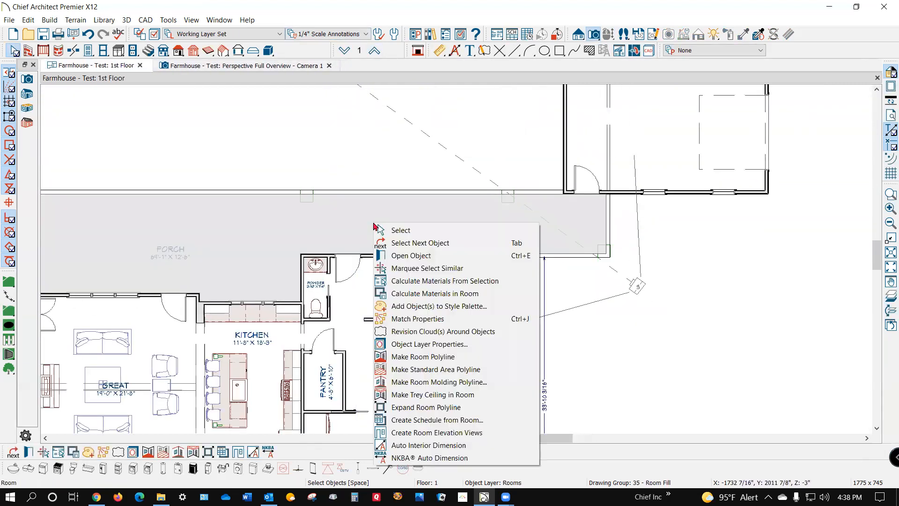
pyautogui.click(403, 255)
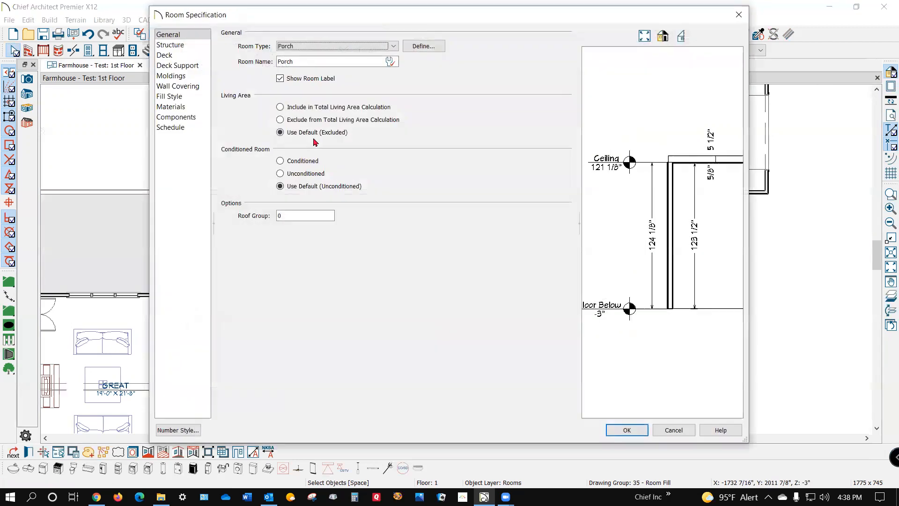
pyautogui.click(178, 45)
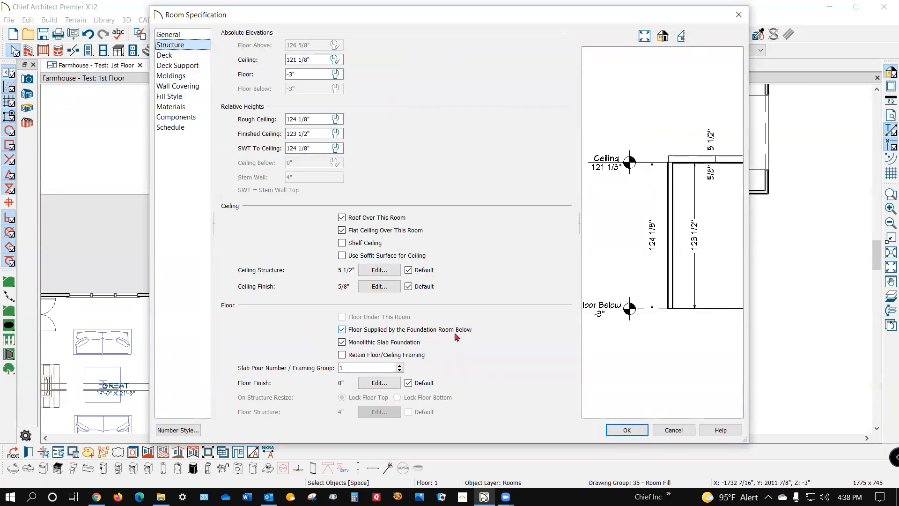
pyautogui.click(350, 331)
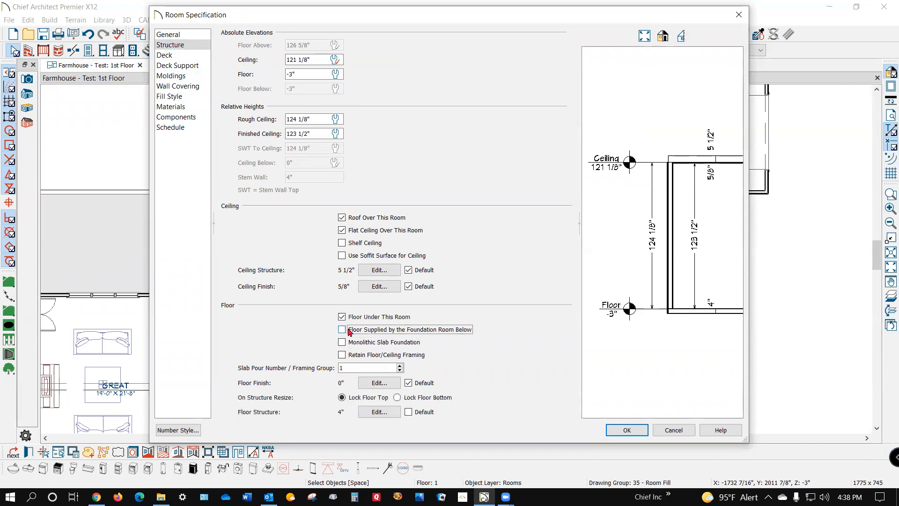
pyautogui.click(630, 434)
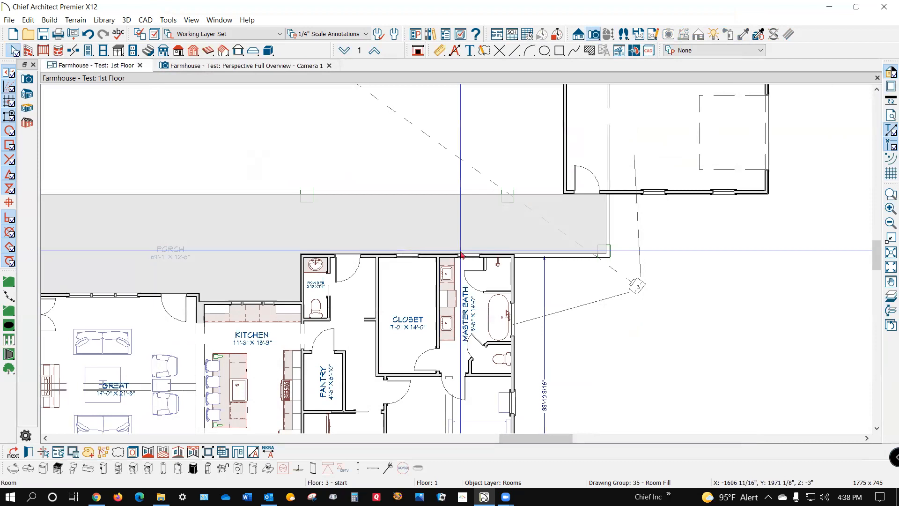
pyautogui.hotkey('ctrl', 'Tab')
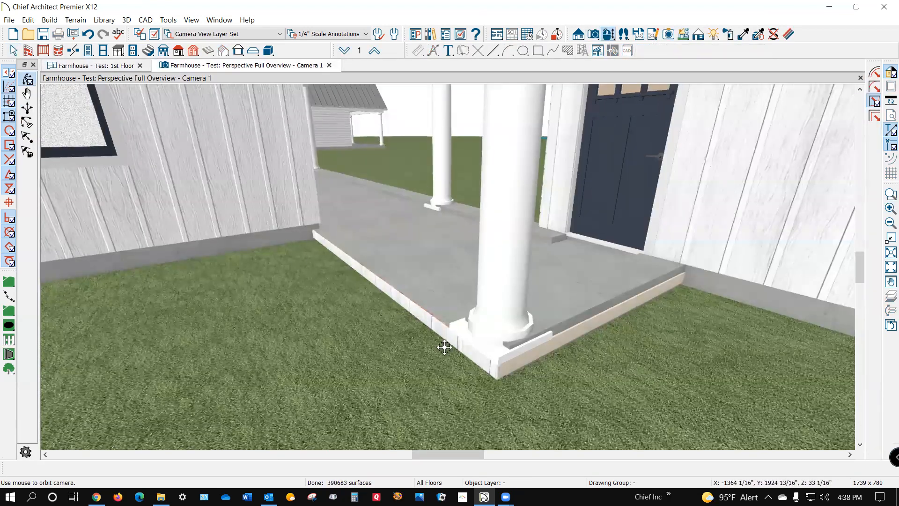
# Step: Select the two railings at the porch end on the first floor and open the material selection for their Exterior Wall Surface
pyautogui.hotkey('ctrl', 'Tab')
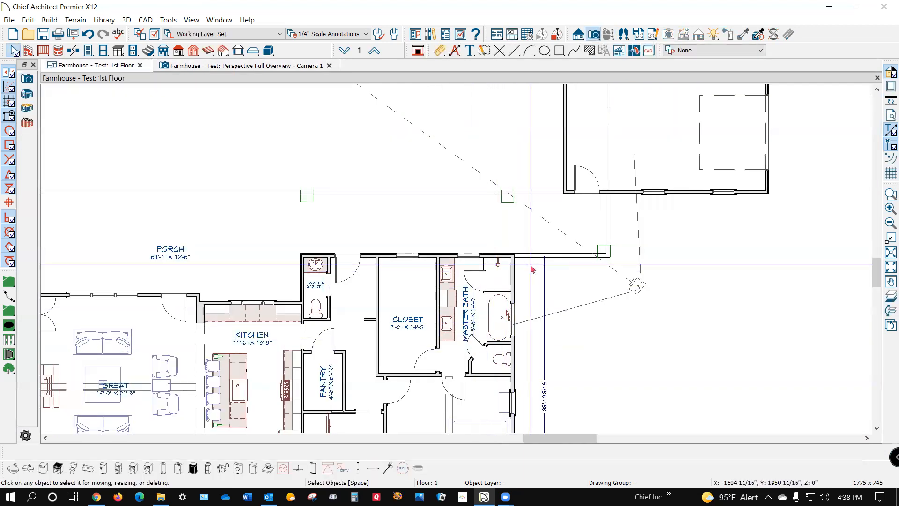
pyautogui.scroll(1, 530, 266)
pyautogui.click(579, 256)
pyautogui.keyDown('shift'); pyautogui.click(616, 221); pyautogui.keyUp('shift')
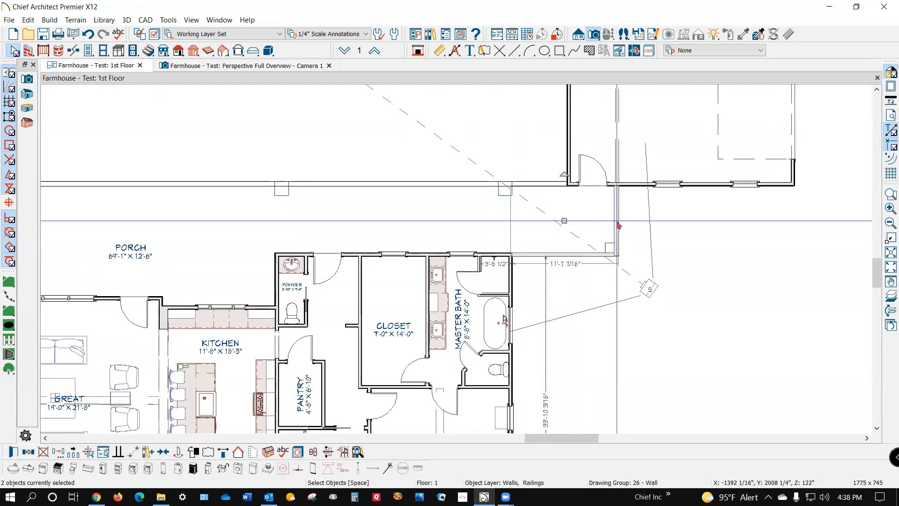
pyautogui.click(537, 186)
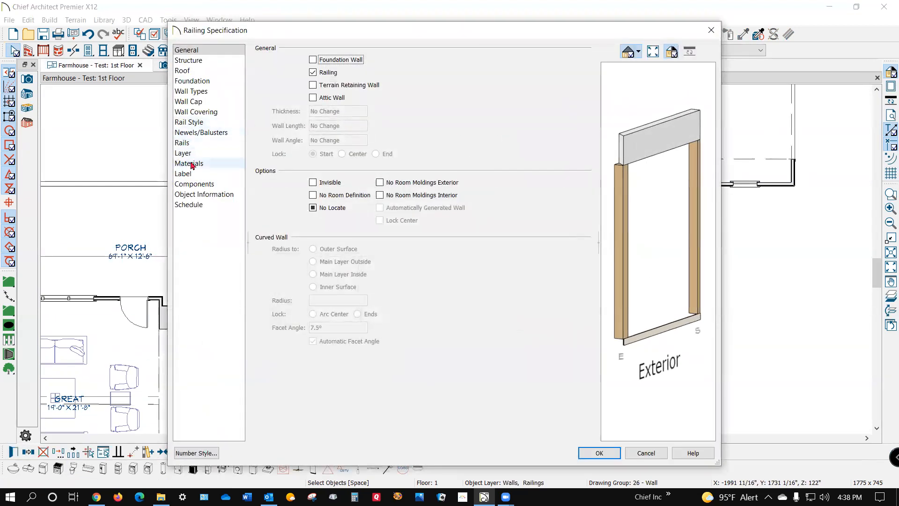
pyautogui.click(191, 164)
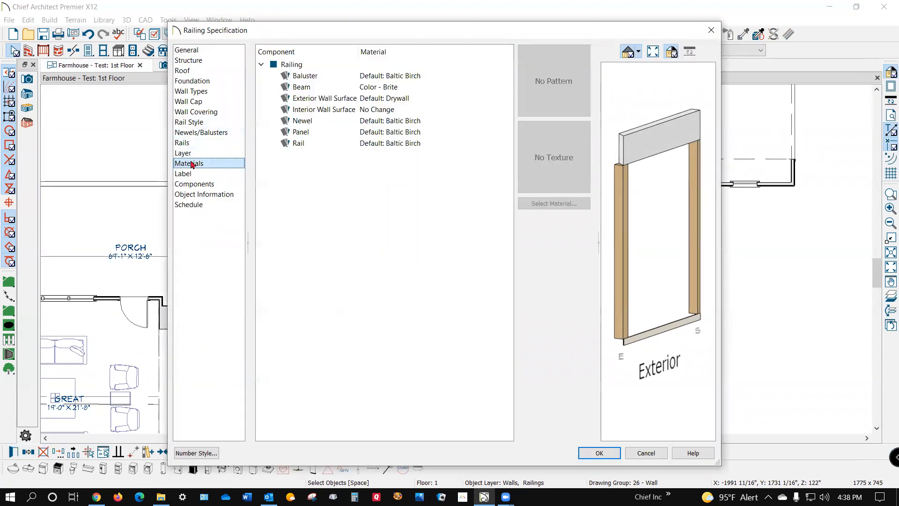
pyautogui.click(322, 100)
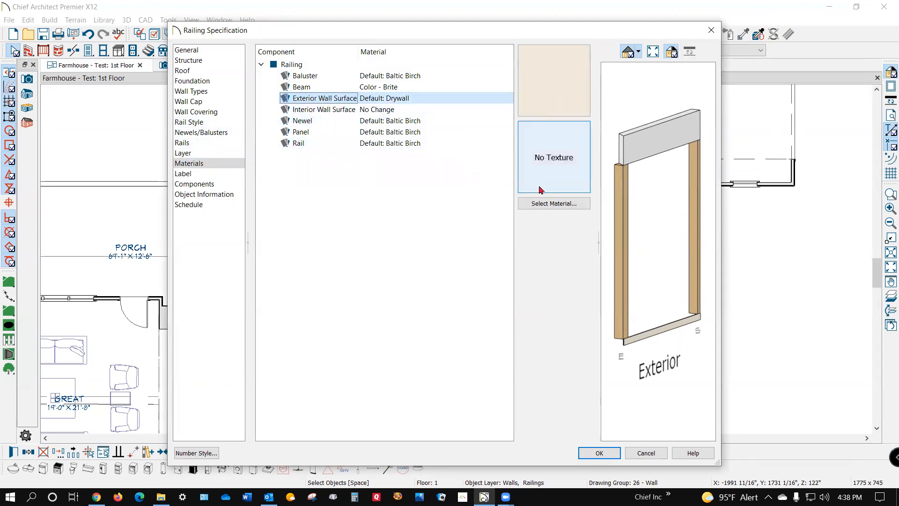
pyautogui.click(546, 204)
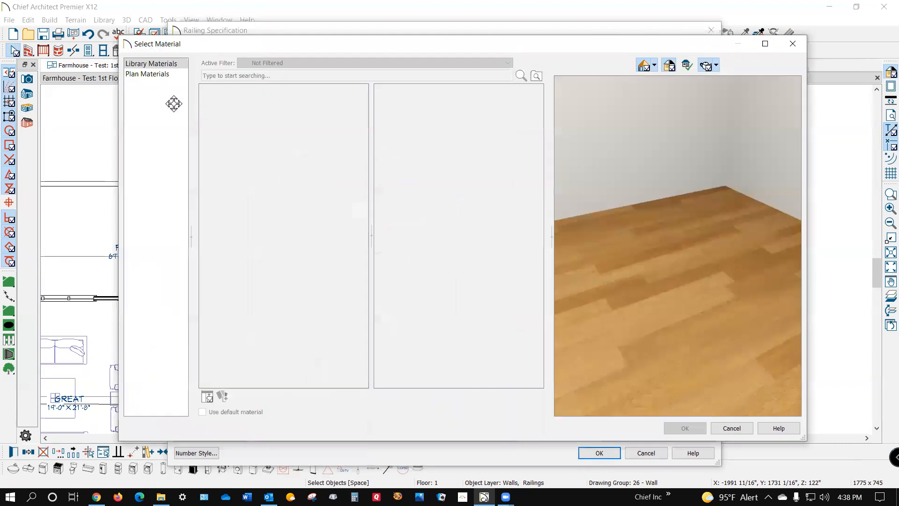
# Step: Apply the plan material Concrete 1 to the exterior wall surface of the selected porch-end railings, and check the porch in the camera view
pyautogui.click(155, 75)
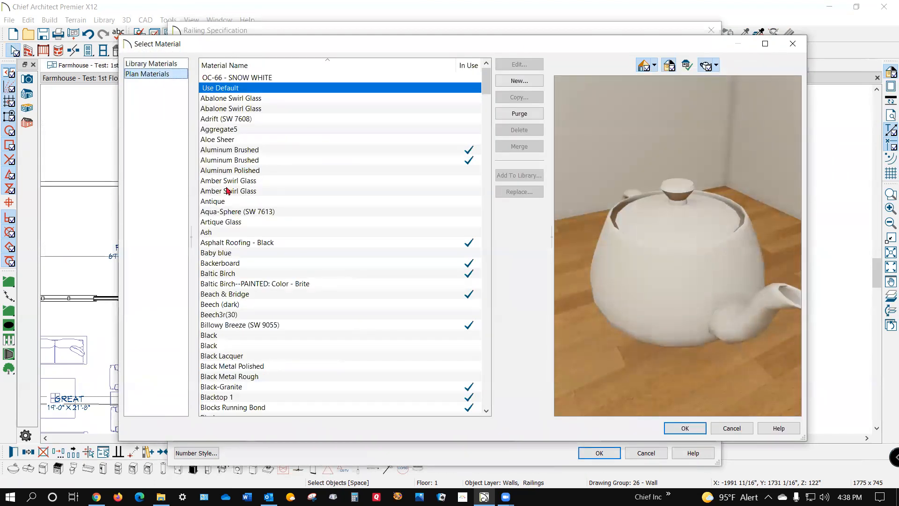
pyautogui.scroll(-8, 242, 348)
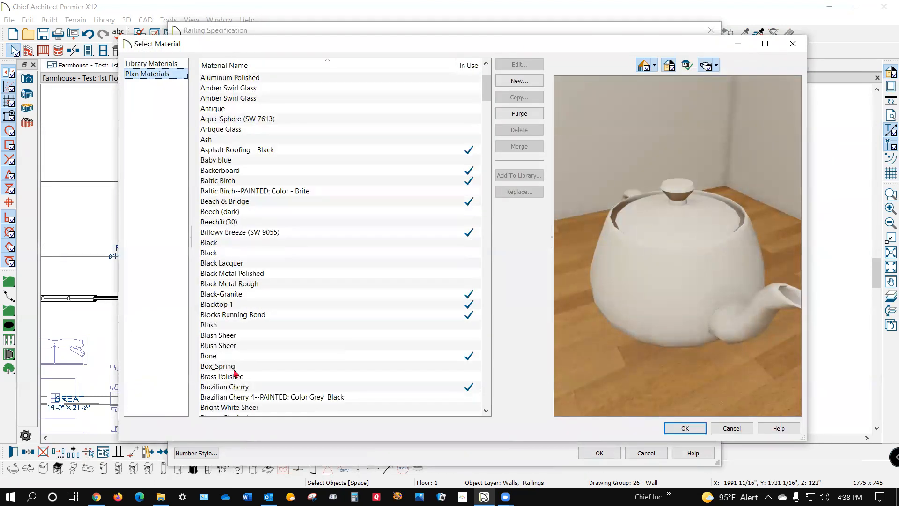
pyautogui.scroll(-5, 235, 375)
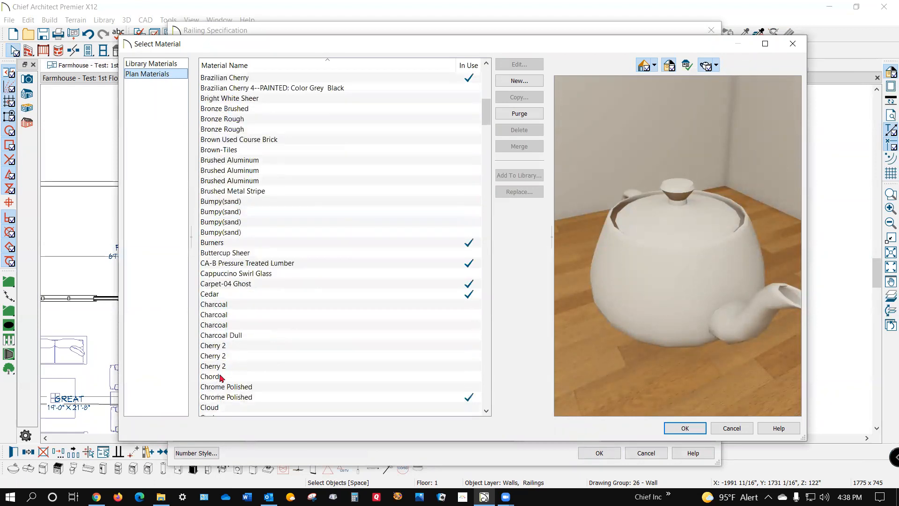
pyautogui.scroll(-3, 219, 384)
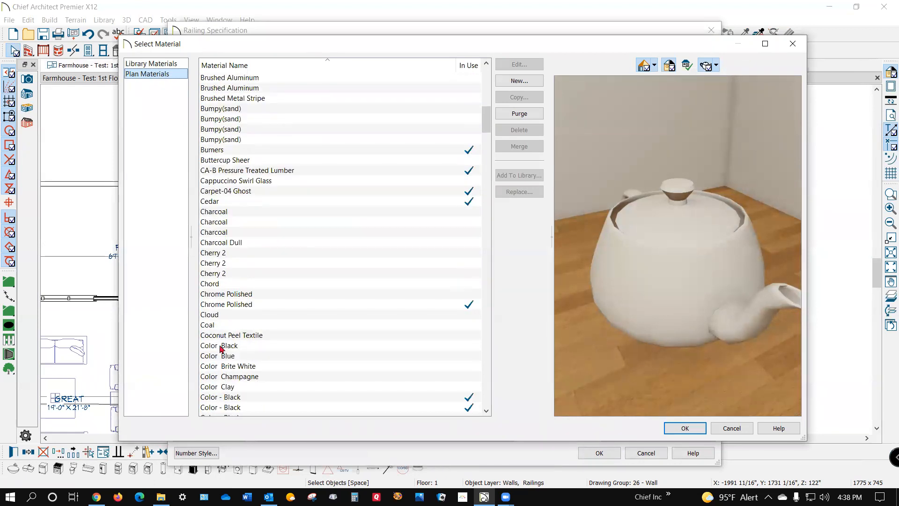
pyautogui.scroll(-15, 221, 349)
pyautogui.scroll(1, 222, 284)
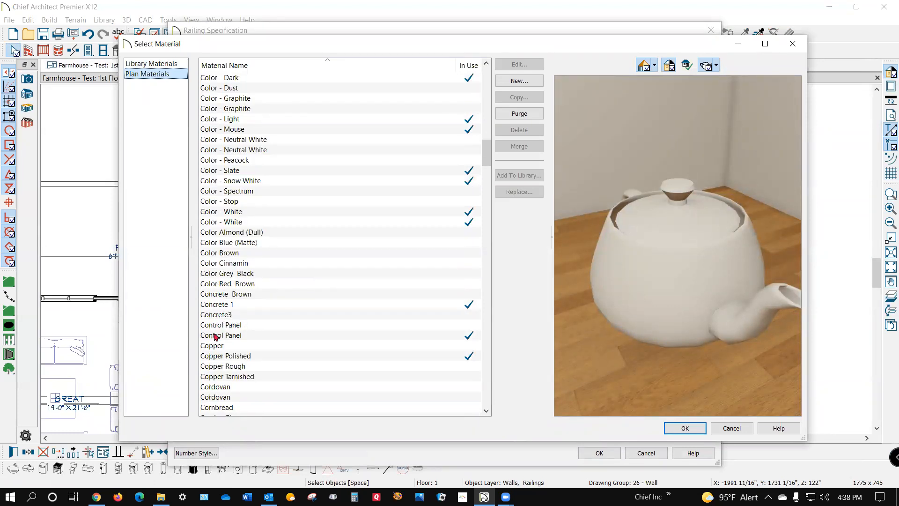
pyautogui.click(213, 304)
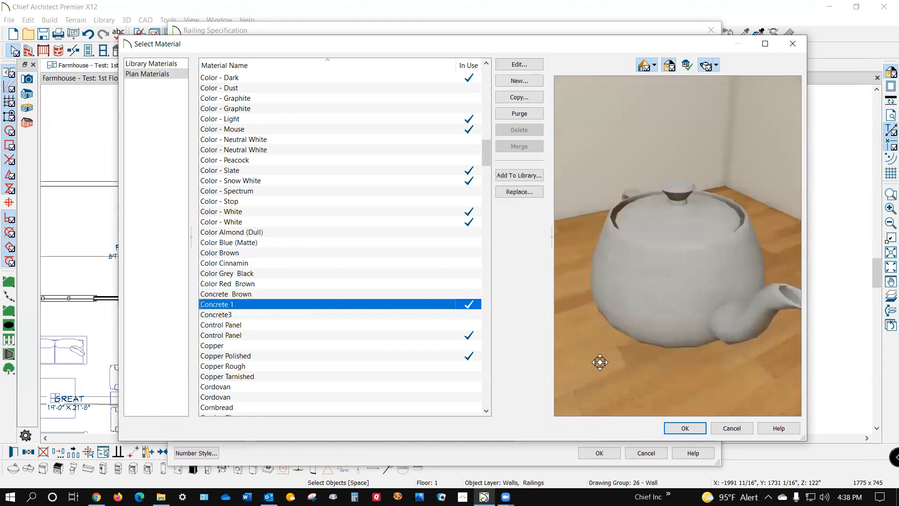
pyautogui.click(684, 427)
pyautogui.click(600, 452)
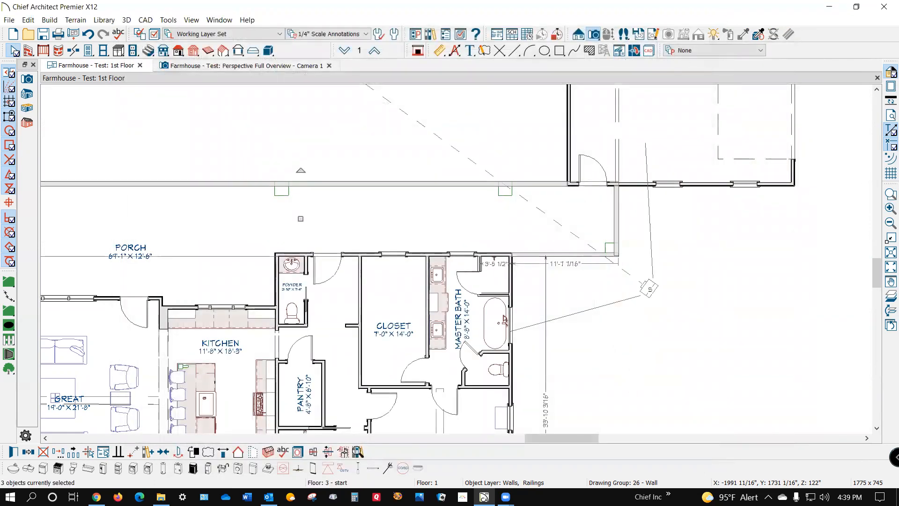
pyautogui.hotkey('ctrl', 'Tab')
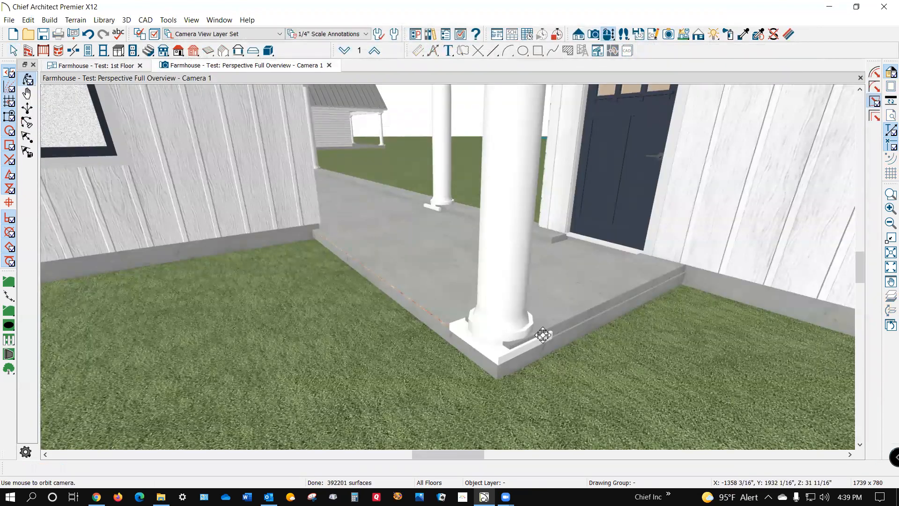
pyautogui.scroll(2, 545, 335)
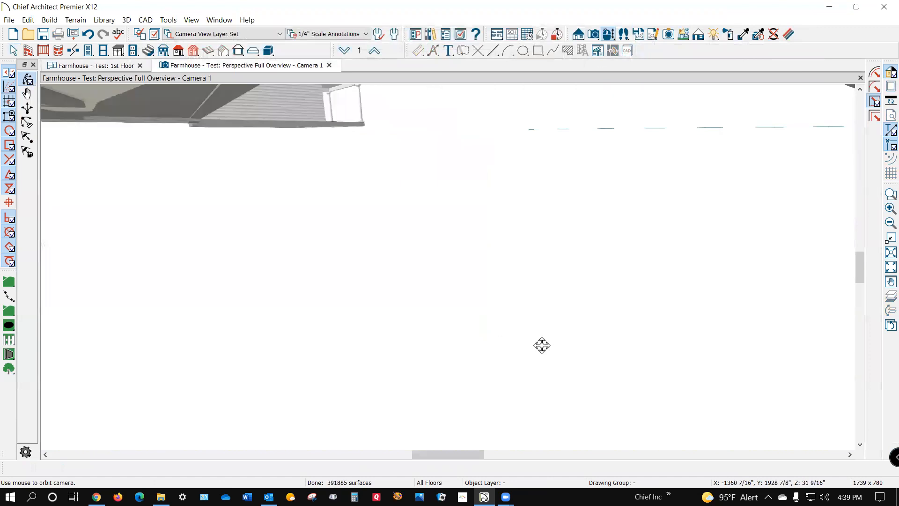
pyautogui.scroll(-2, 546, 335)
pyautogui.press('space')
# Step: On the foundation floor, delete the slab footing wall at the rear porch's end and the long one along its outer edge
pyautogui.hotkey('ctrl', 'Tab')
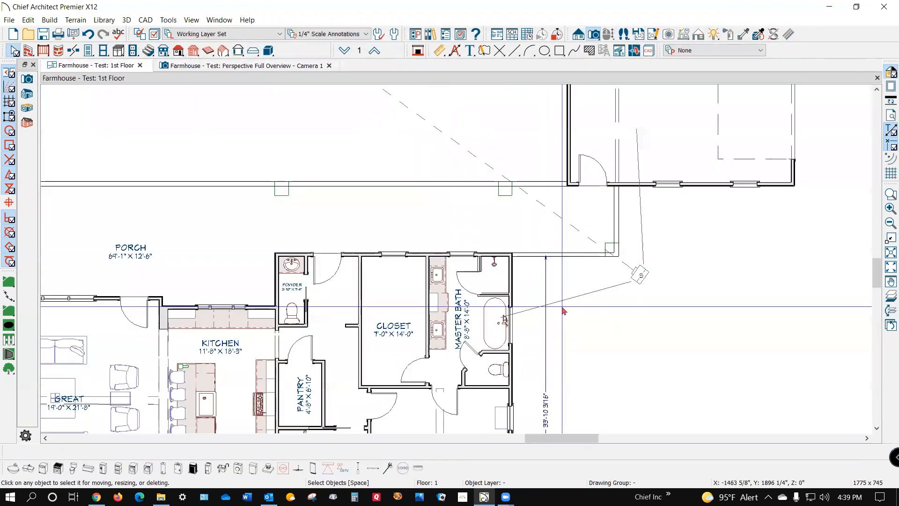
pyautogui.click(348, 55)
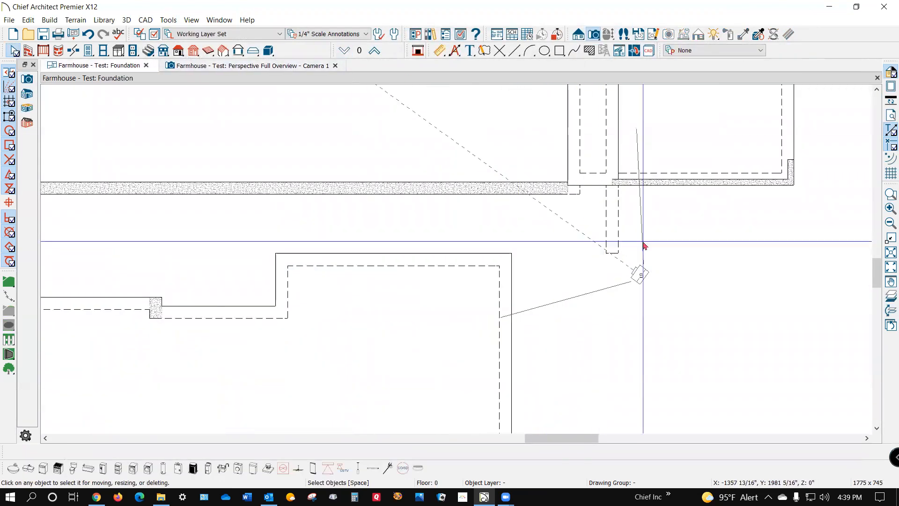
pyautogui.click(614, 247)
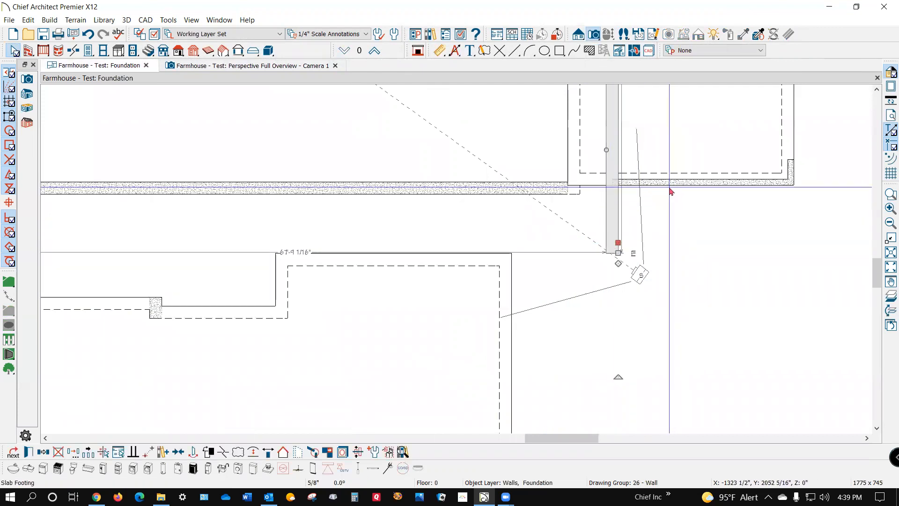
pyautogui.press('Delete')
pyautogui.click(541, 195)
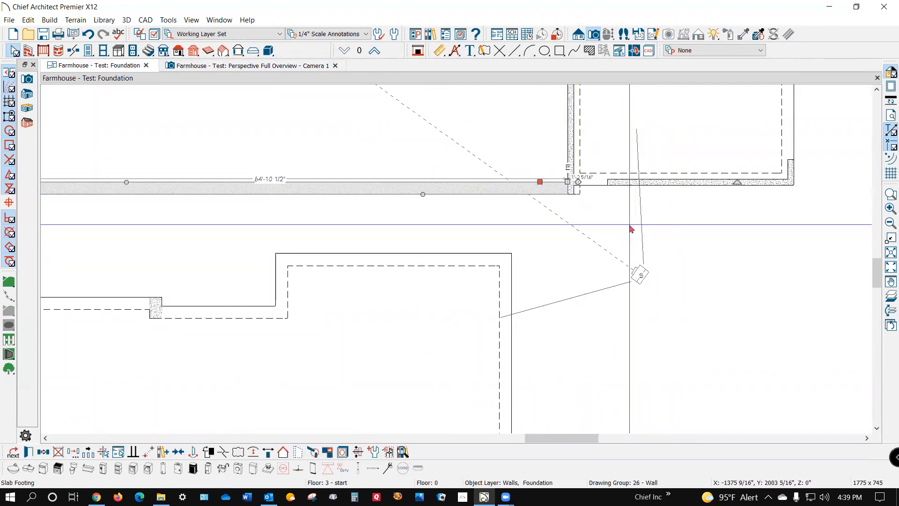
pyautogui.press('Delete')
pyautogui.scroll(-3, 627, 201)
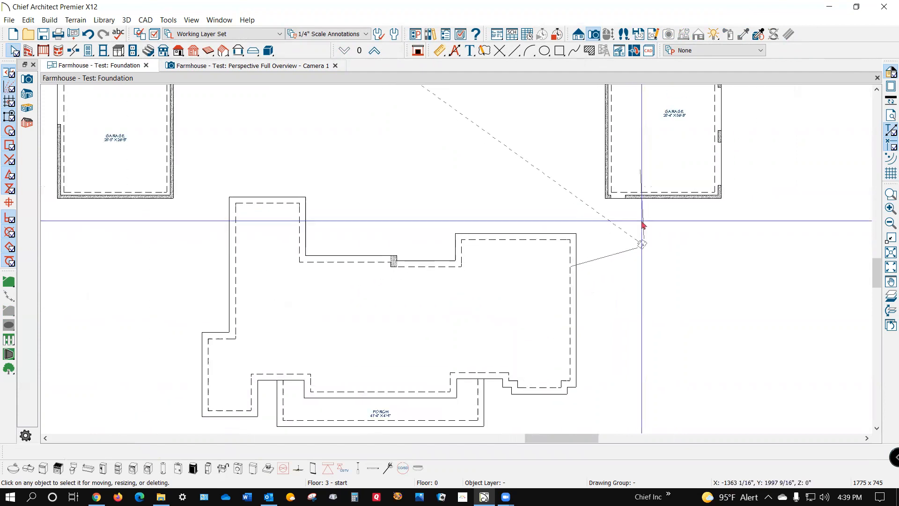
pyautogui.scroll(1, 533, 211)
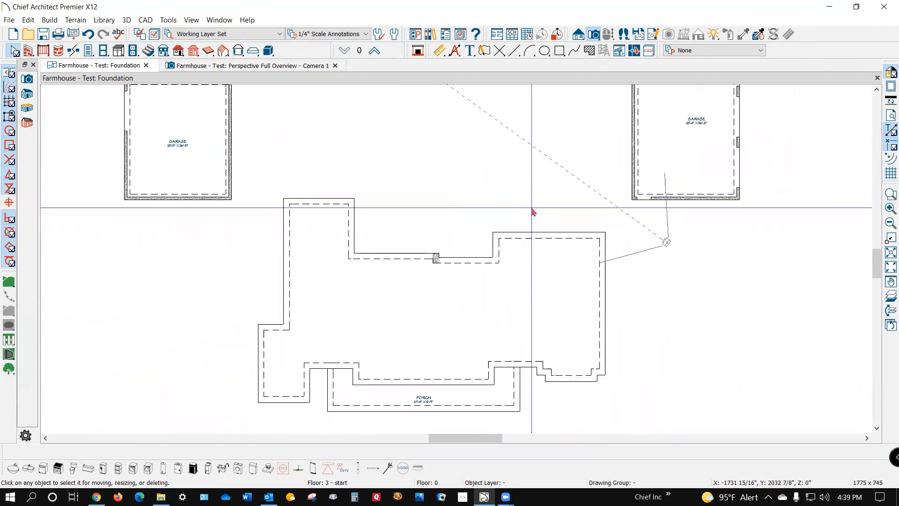
# Step: Examine the porch slab edges and column bases in the camera view, from both the garage-door side and the rear courtyard
pyautogui.hotkey('ctrl', 'Tab')
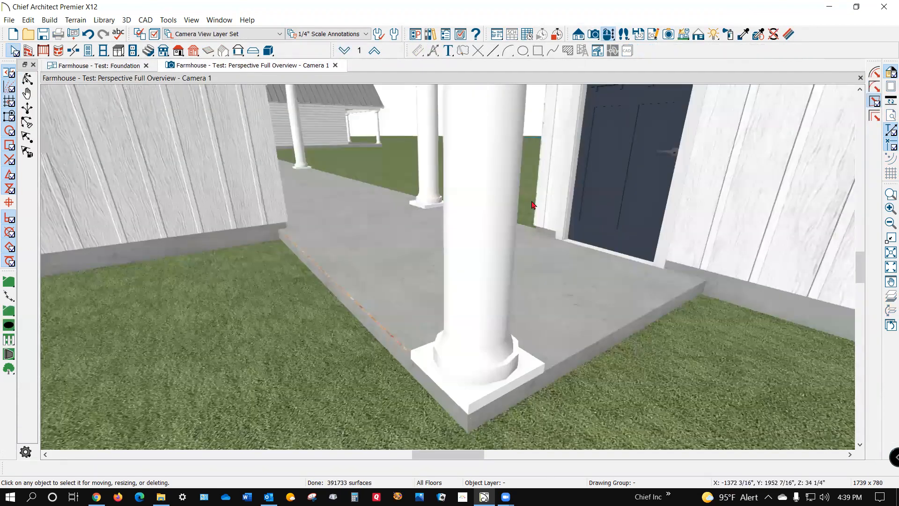
pyautogui.scroll(-5, 449, 232)
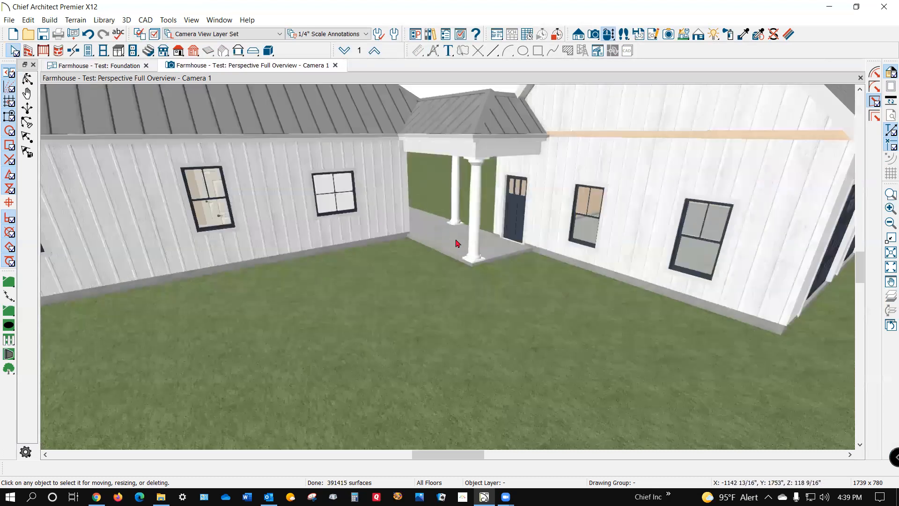
pyautogui.scroll(-3, 482, 244)
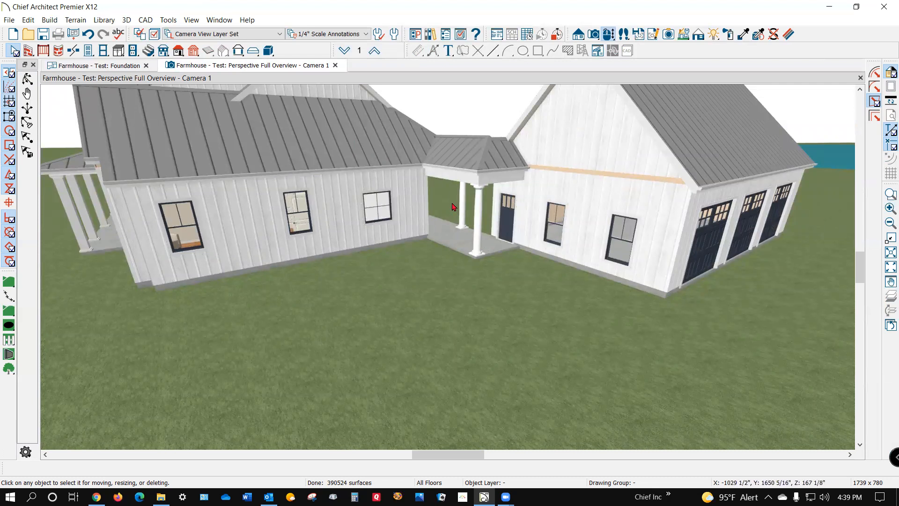
pyautogui.click(27, 78)
pyautogui.moveTo(497, 170); pyautogui.dragTo(556, 177)
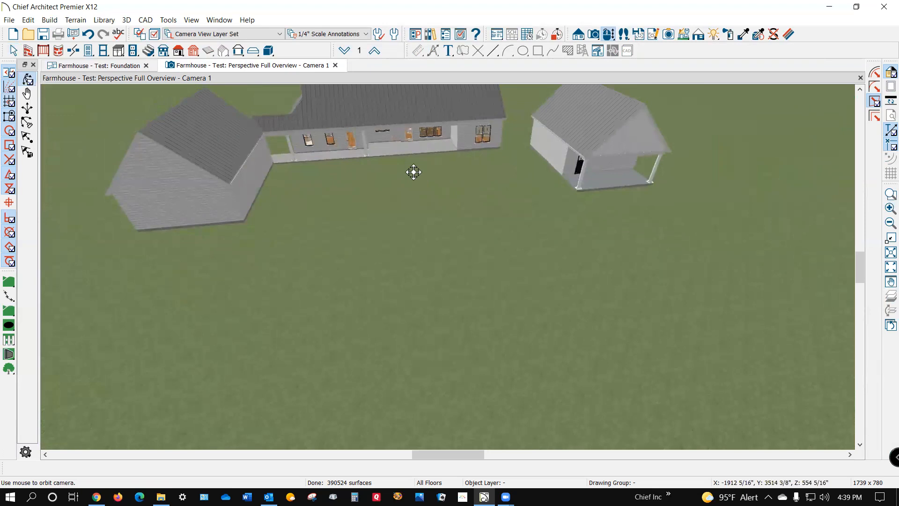
pyautogui.scroll(5, 286, 137)
pyautogui.scroll(8, 290, 154)
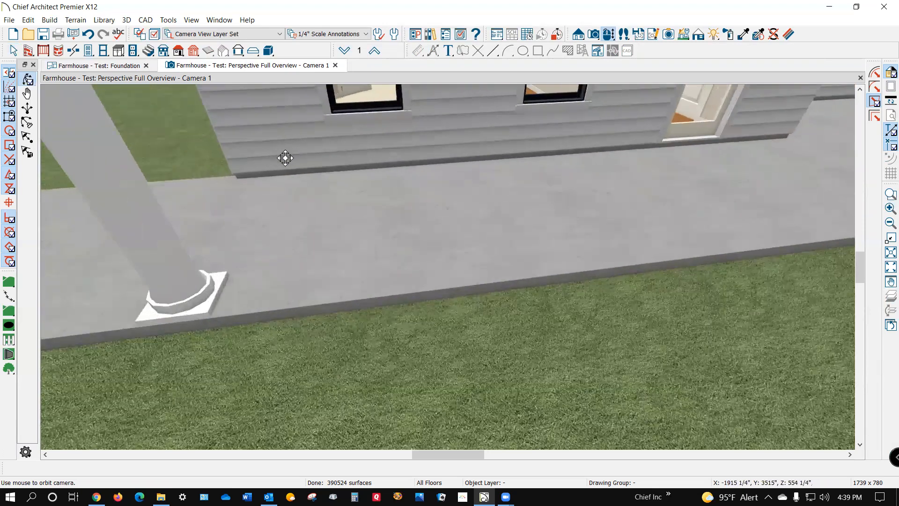
pyautogui.scroll(-3, 239, 164)
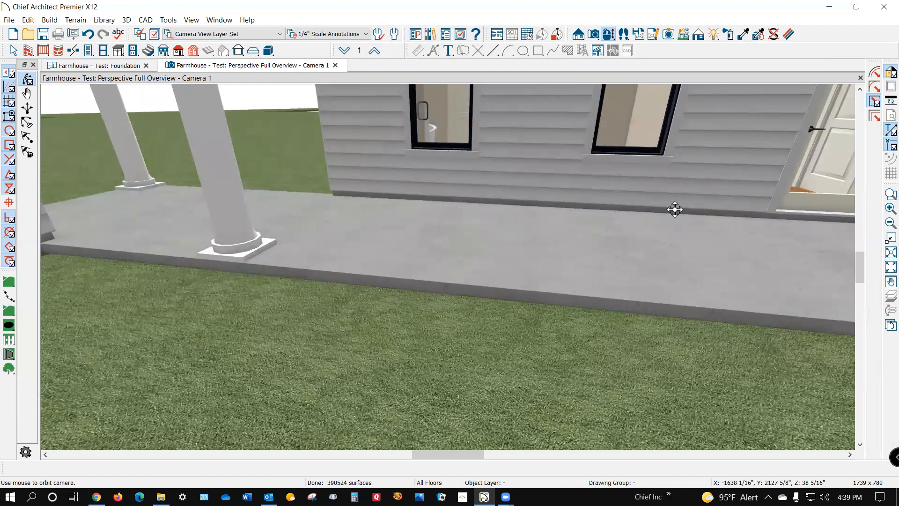
pyautogui.click(348, 54)
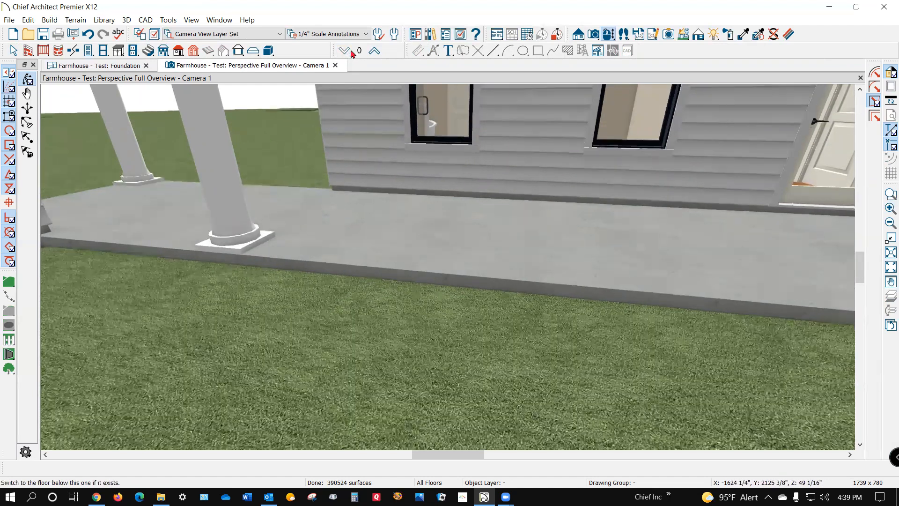
pyautogui.moveTo(673, 171); pyautogui.dragTo(613, 264)
pyautogui.scroll(5, 566, 201)
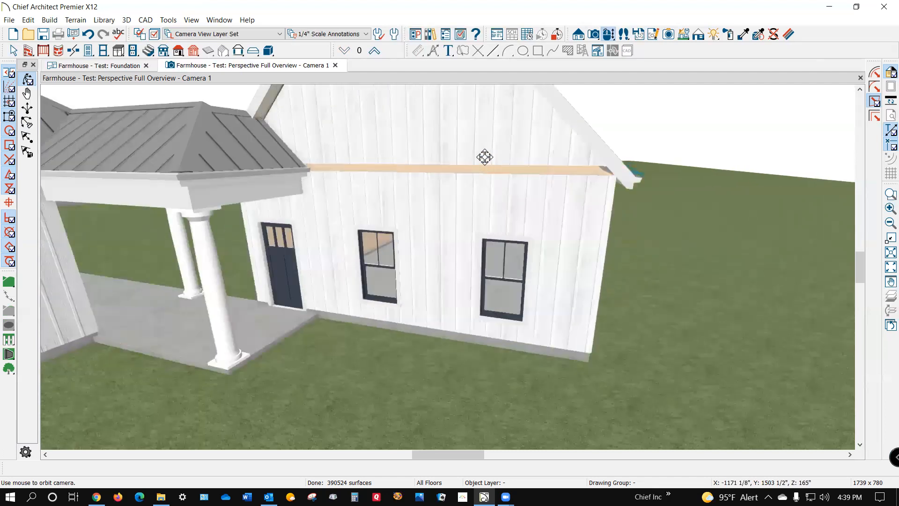
# Step: Raise the top edge of the garage's lower side wall to meet the gable wall above, closing the gap in the siding
pyautogui.press('Escape')
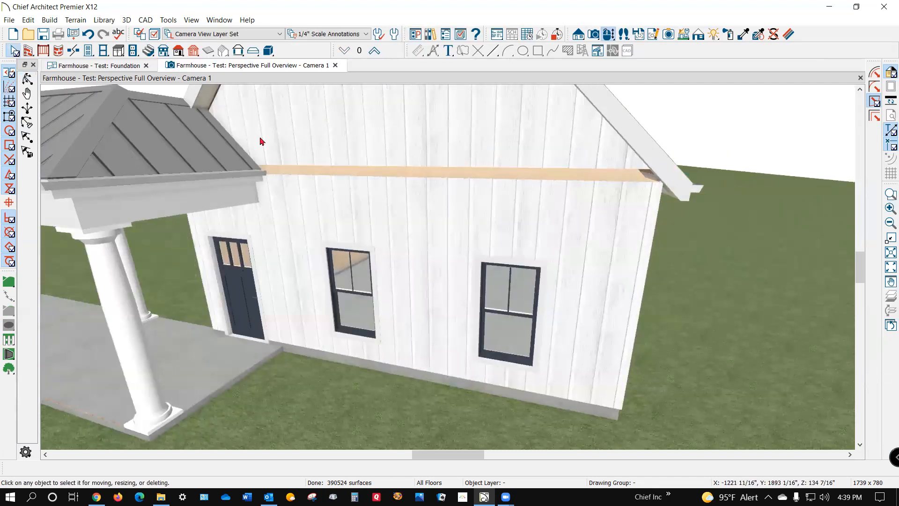
pyautogui.click(473, 198)
pyautogui.moveTo(469, 177); pyautogui.dragTo(468, 166)
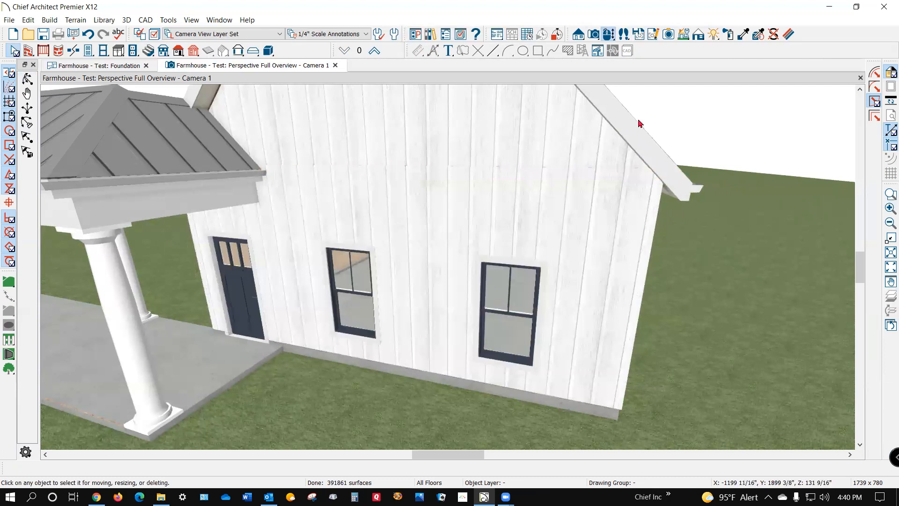
# Step: Inspect the corrected garage wall and the connecting porch from the overall exterior and from the rear courtyard
pyautogui.moveTo(684, 141); pyautogui.dragTo(641, 192, button='middle')
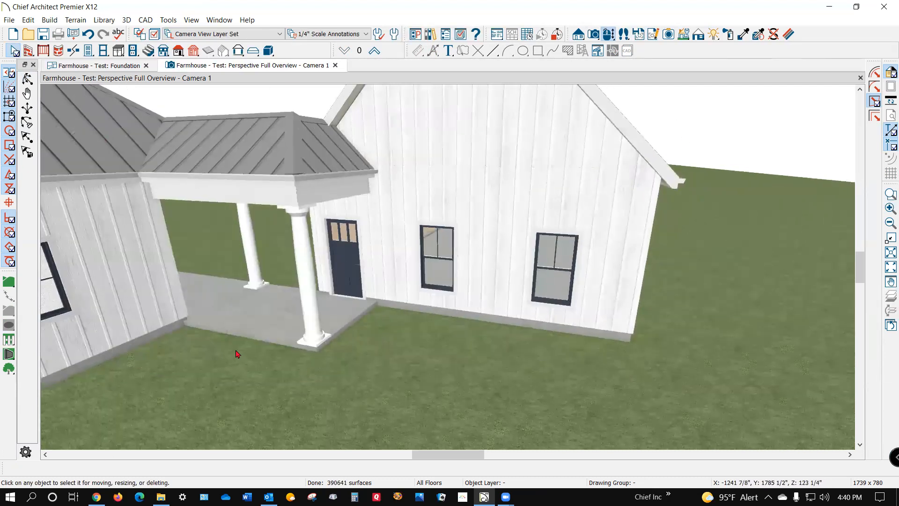
pyautogui.scroll(-6, 349, 302)
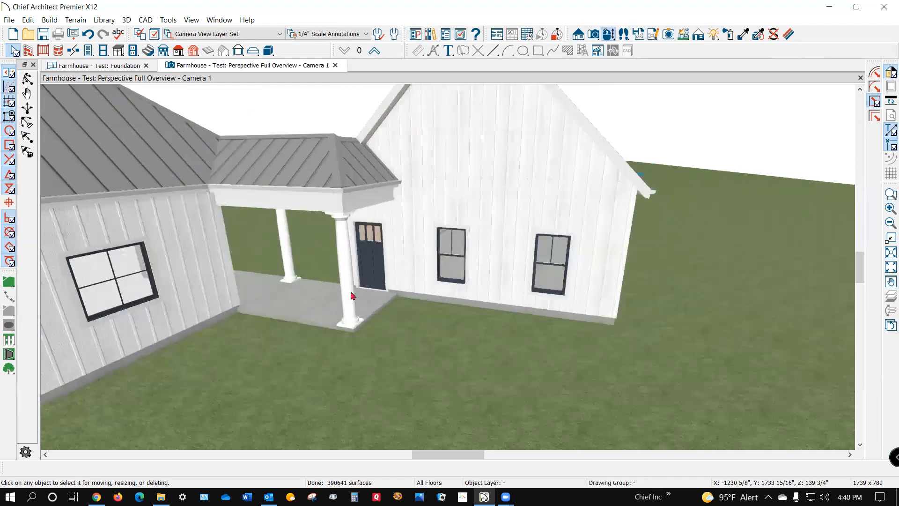
pyautogui.scroll(-2, 346, 299)
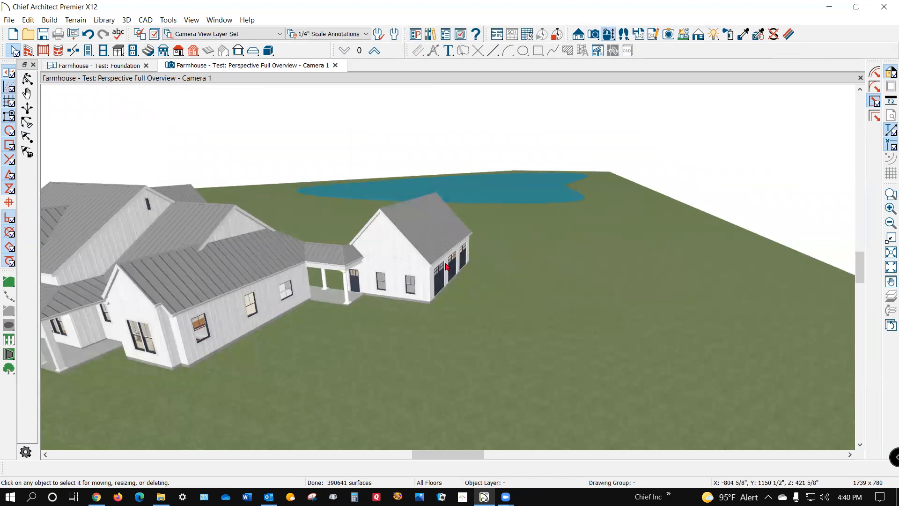
pyautogui.click(27, 79)
pyautogui.moveTo(602, 207); pyautogui.dragTo(239, 195)
pyautogui.moveTo(320, 252); pyautogui.dragTo(398, 177)
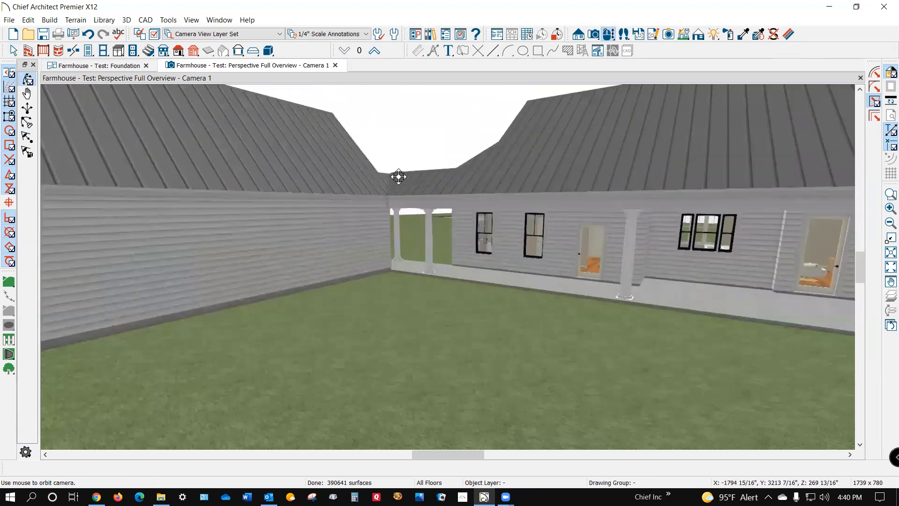
pyautogui.scroll(1, 398, 177)
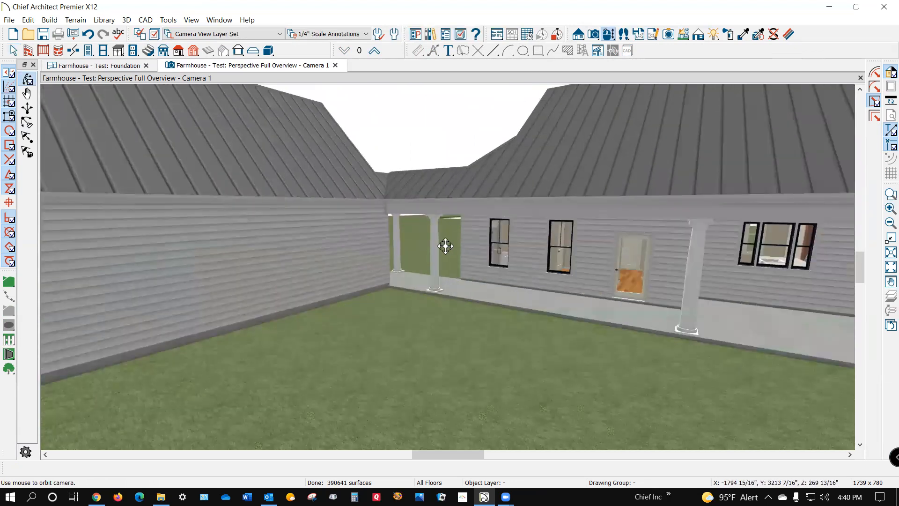